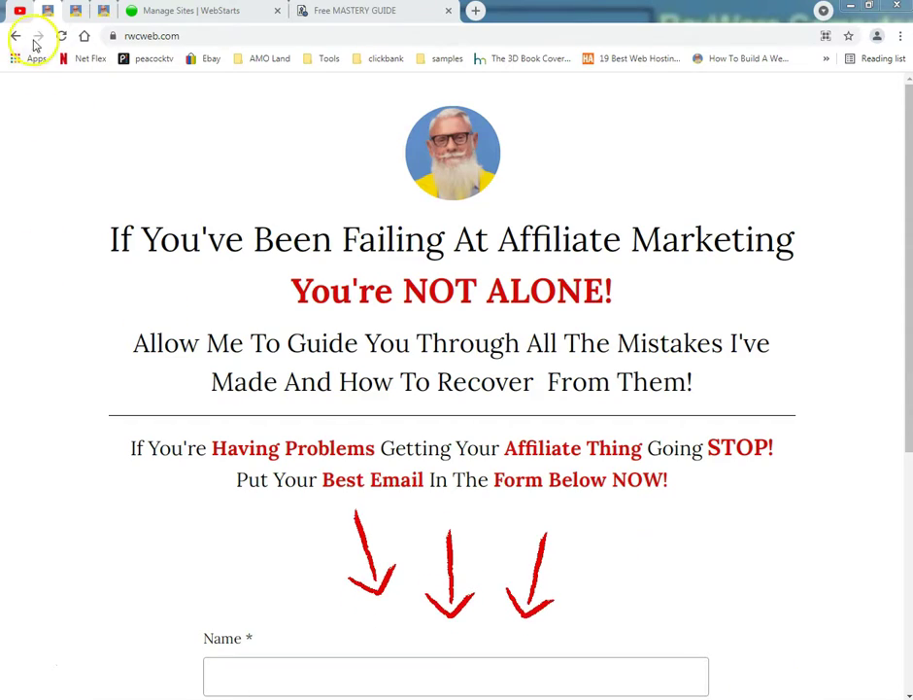
Look through the uploaded videos on the YouTube channel.
{"action": "left_click", "coordinate": [21, 16]}
{"action": "scroll", "coordinate": [157, 295], "scroll_direction": "down", "scroll_amount": 5}
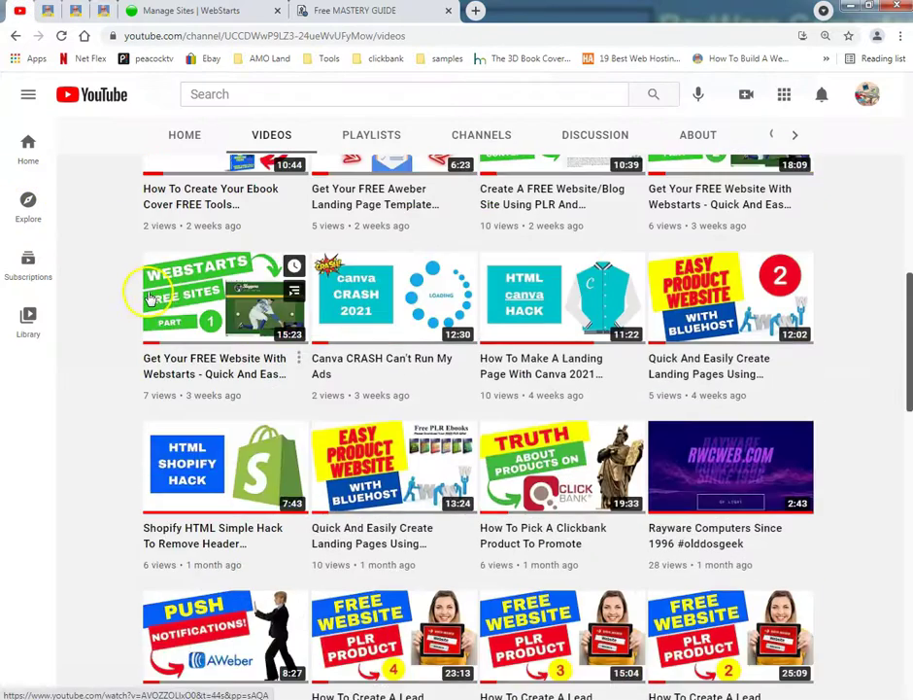
{"action": "scroll", "coordinate": [146, 299], "scroll_direction": "up", "scroll_amount": 8}
{"action": "scroll", "coordinate": [131, 303], "scroll_direction": "up", "scroll_amount": 3}
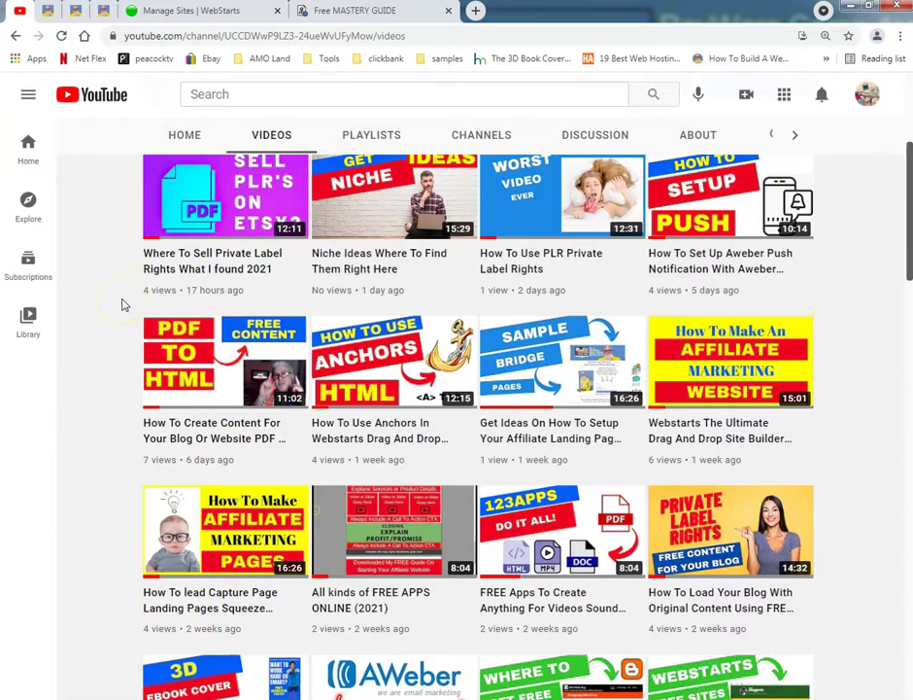
{"action": "scroll", "coordinate": [123, 302], "scroll_direction": "up", "scroll_amount": 2}
{"action": "scroll", "coordinate": [122, 302], "scroll_direction": "down", "scroll_amount": 6}
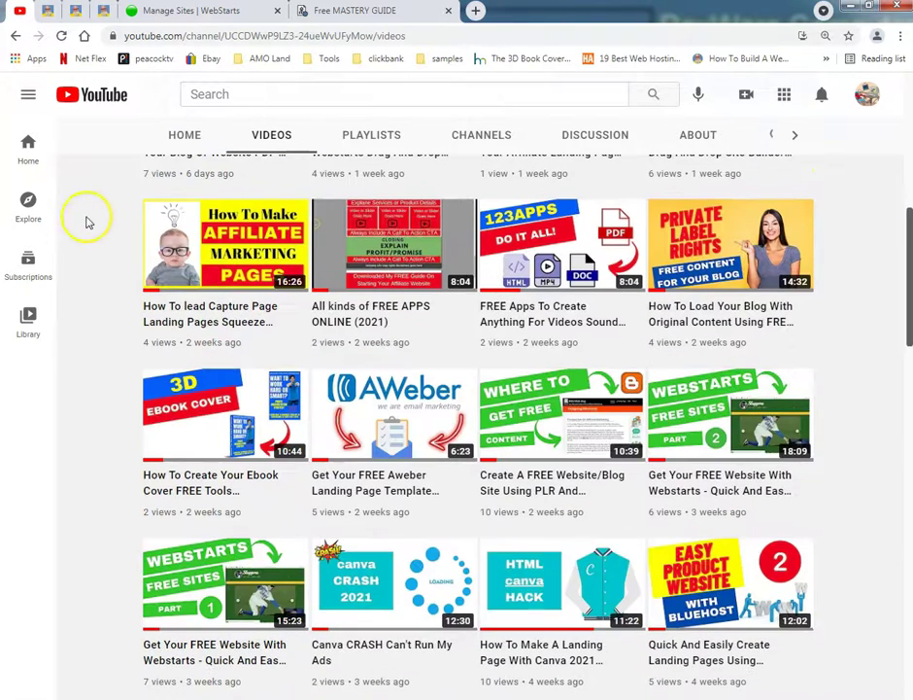
Review the rwcweb.com landing page and the hubsite opt-in page, including its guide cover, form and closing text.
{"action": "left_click", "coordinate": [46, 11]}
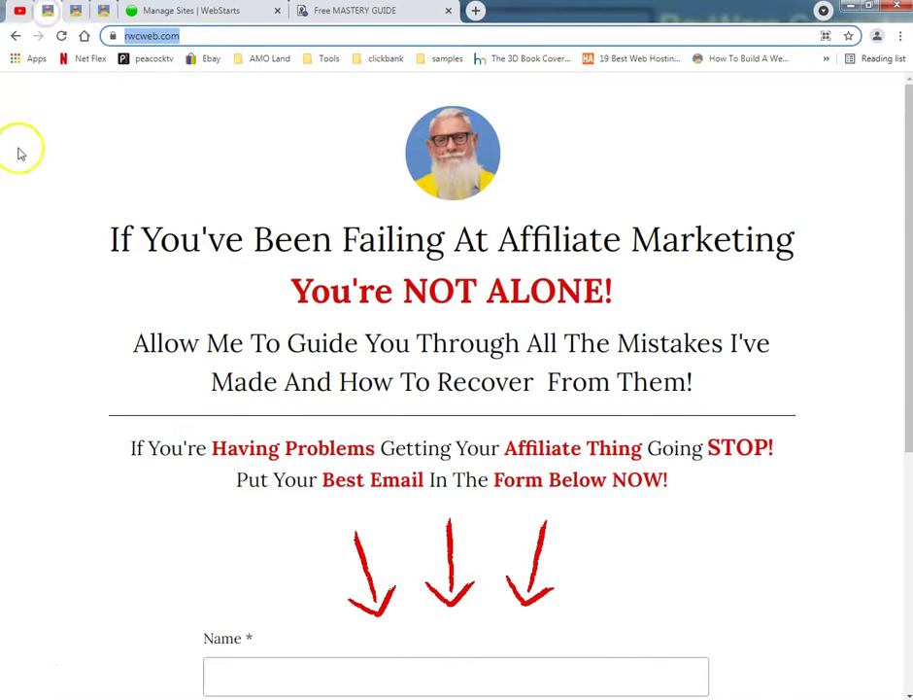
{"action": "left_click", "coordinate": [75, 11]}
{"action": "scroll", "coordinate": [33, 187], "scroll_direction": "down", "scroll_amount": 1}
{"action": "scroll", "coordinate": [33, 187], "scroll_direction": "down", "scroll_amount": 3}
{"action": "scroll", "coordinate": [33, 187], "scroll_direction": "up", "scroll_amount": 4}
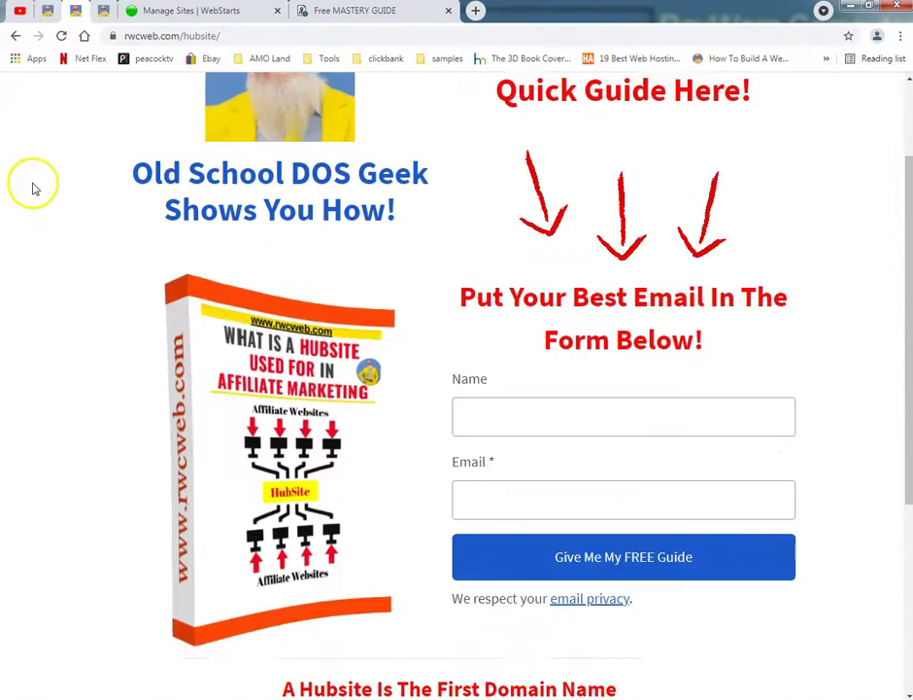
{"action": "scroll", "coordinate": [163, 453], "scroll_direction": "down", "scroll_amount": 3}
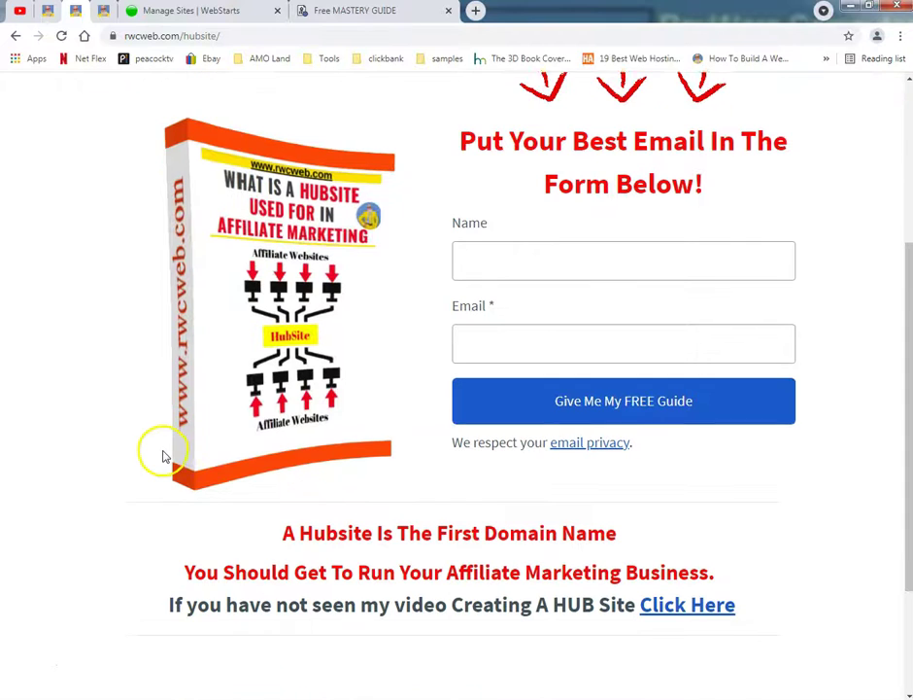
{"action": "scroll", "coordinate": [158, 438], "scroll_direction": "up", "scroll_amount": 3}
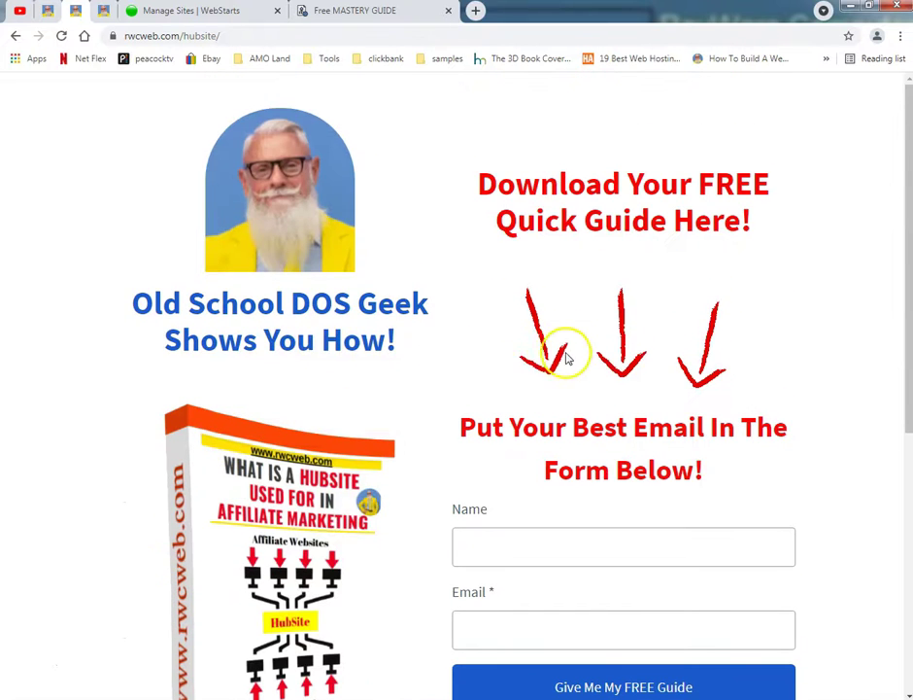
{"action": "scroll", "coordinate": [864, 490], "scroll_direction": "down", "scroll_amount": 3}
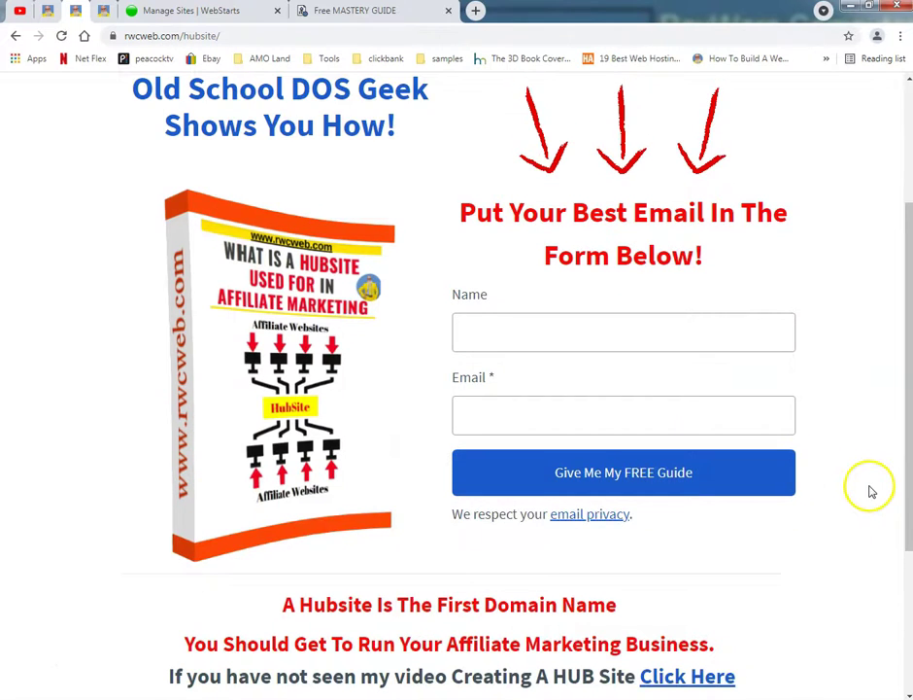
{"action": "scroll", "coordinate": [864, 490], "scroll_direction": "up", "scroll_amount": 2}
{"action": "scroll", "coordinate": [860, 499], "scroll_direction": "down", "scroll_amount": 2}
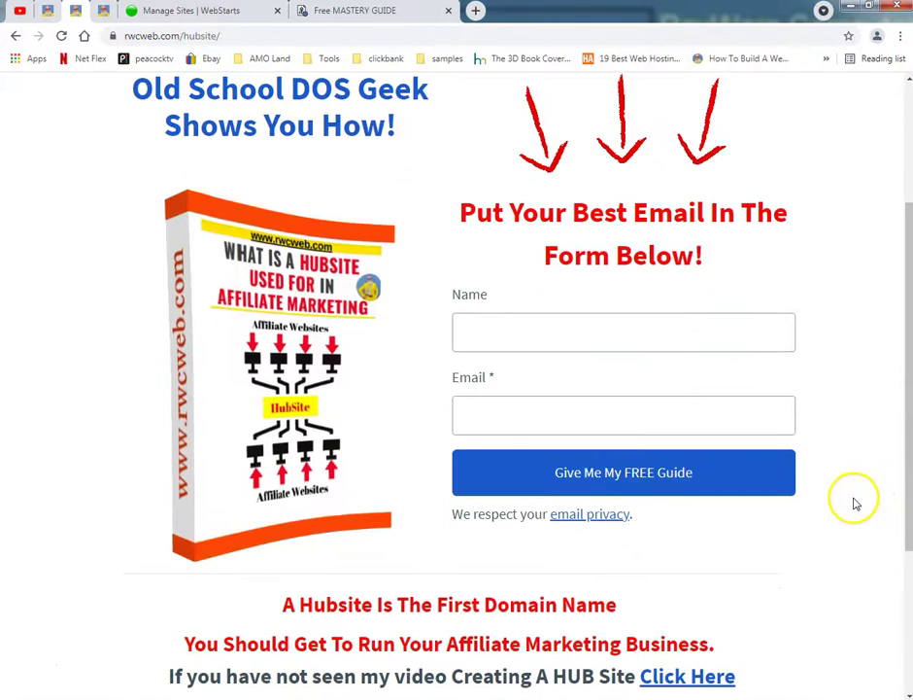
{"action": "scroll", "coordinate": [853, 504], "scroll_direction": "down", "scroll_amount": 1}
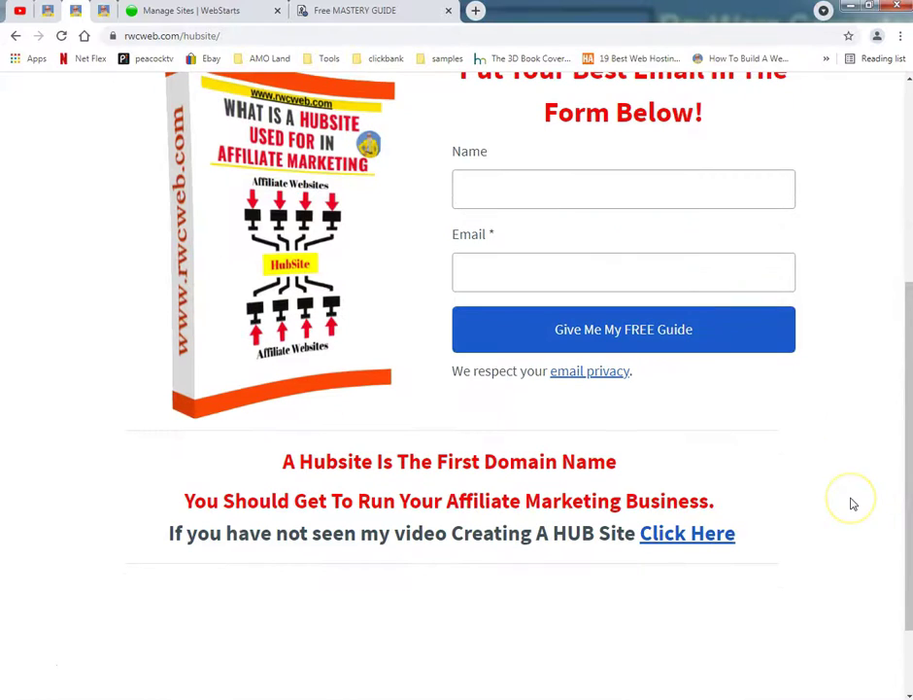
{"action": "scroll", "coordinate": [851, 501], "scroll_direction": "up", "scroll_amount": 5}
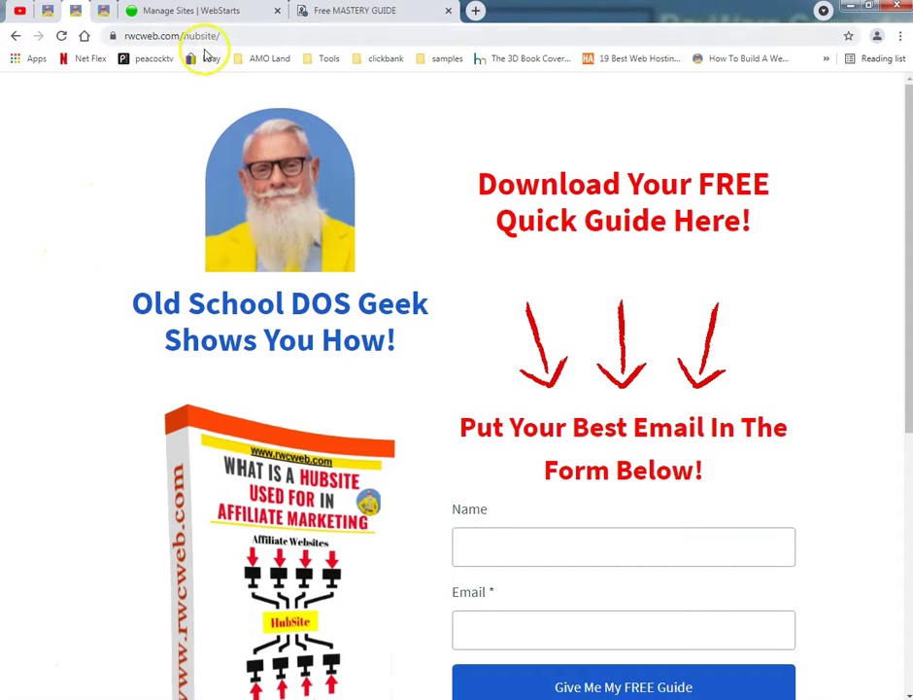
View the WebStarts site list and the Free MASTERY GUIDE squeeze page, clearing the text selection there.
{"action": "left_click", "coordinate": [217, 13]}
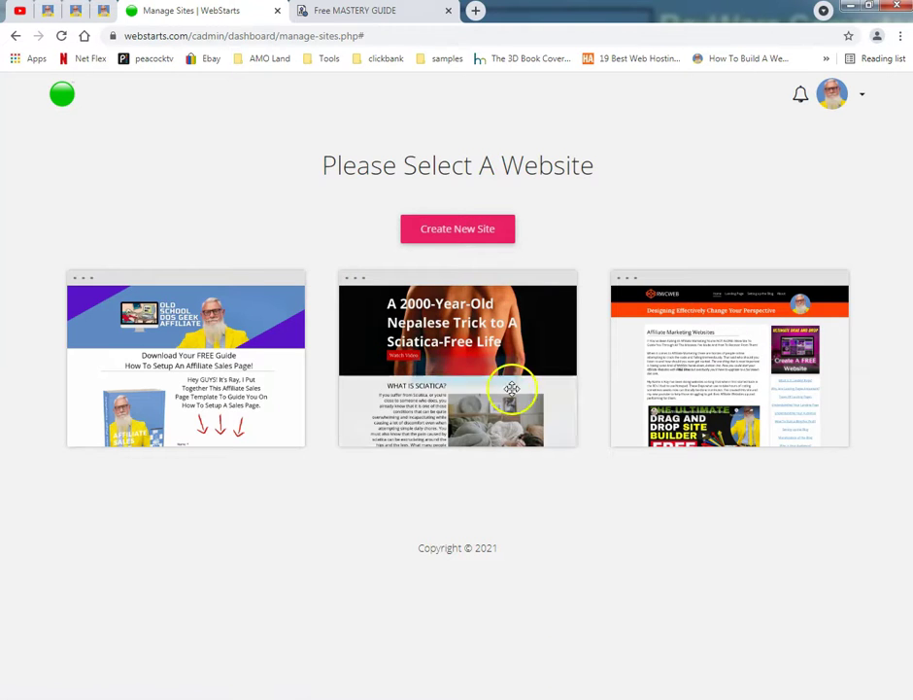
{"action": "left_click", "coordinate": [387, 10]}
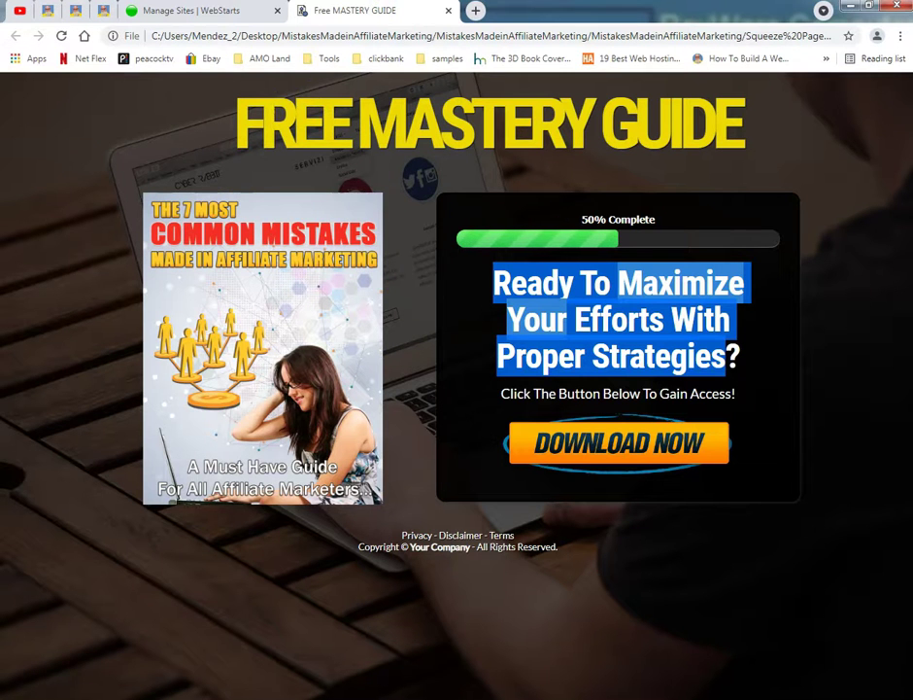
{"action": "left_click", "coordinate": [563, 291]}
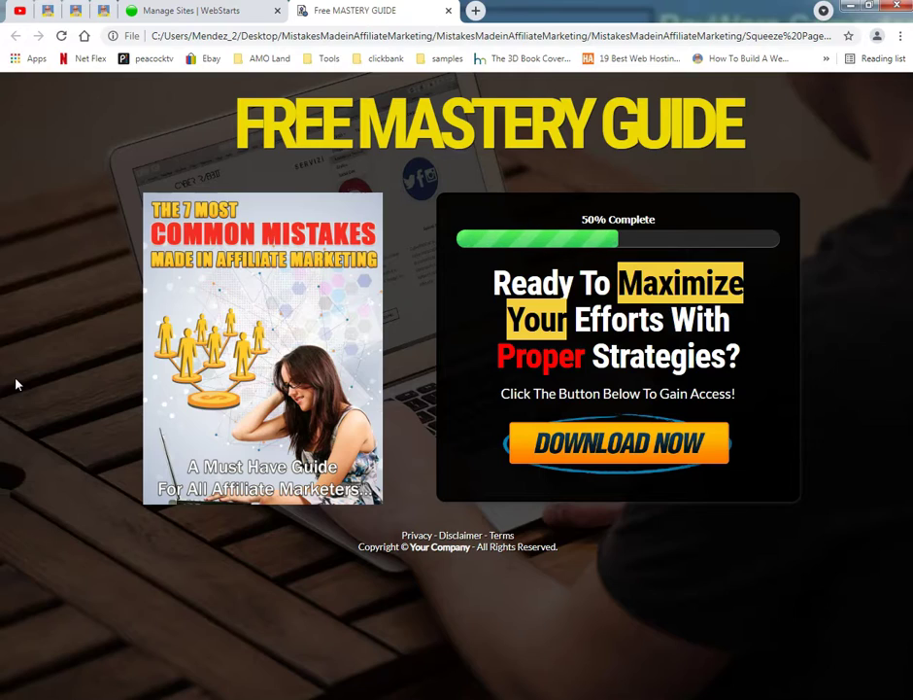
Switch to Nitro Reader and skim the PDF The 7 Most Common Mistakes Made in Affiliate Marketing.
{"action": "key", "text": "alt+Tab"}
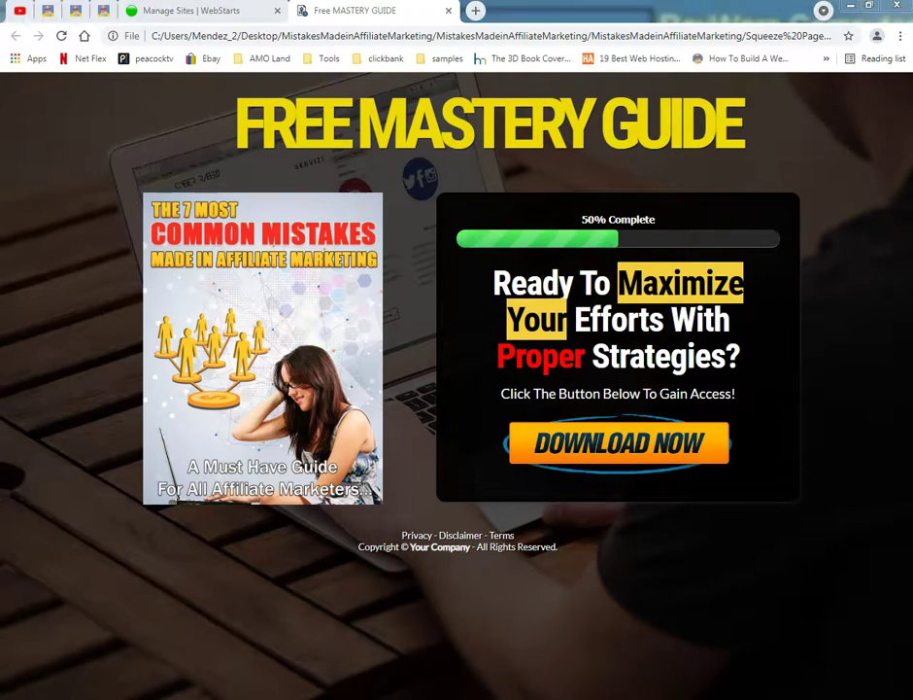
{"action": "scroll", "coordinate": [481, 428], "scroll_direction": "down", "scroll_amount": 4}
{"action": "scroll", "coordinate": [476, 427], "scroll_direction": "down", "scroll_amount": 10}
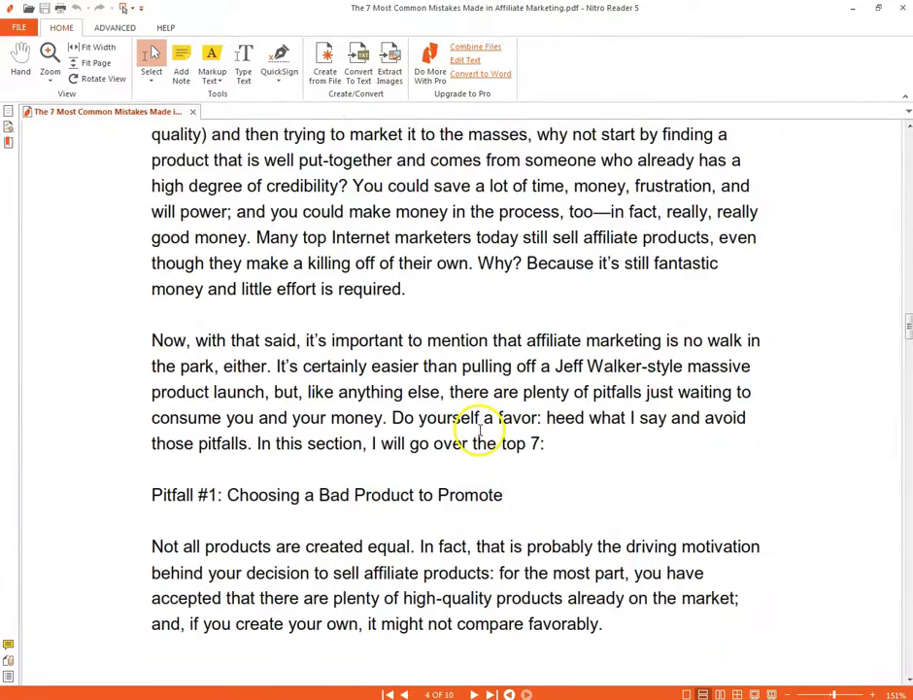
{"action": "scroll", "coordinate": [481, 449], "scroll_direction": "down", "scroll_amount": 3}
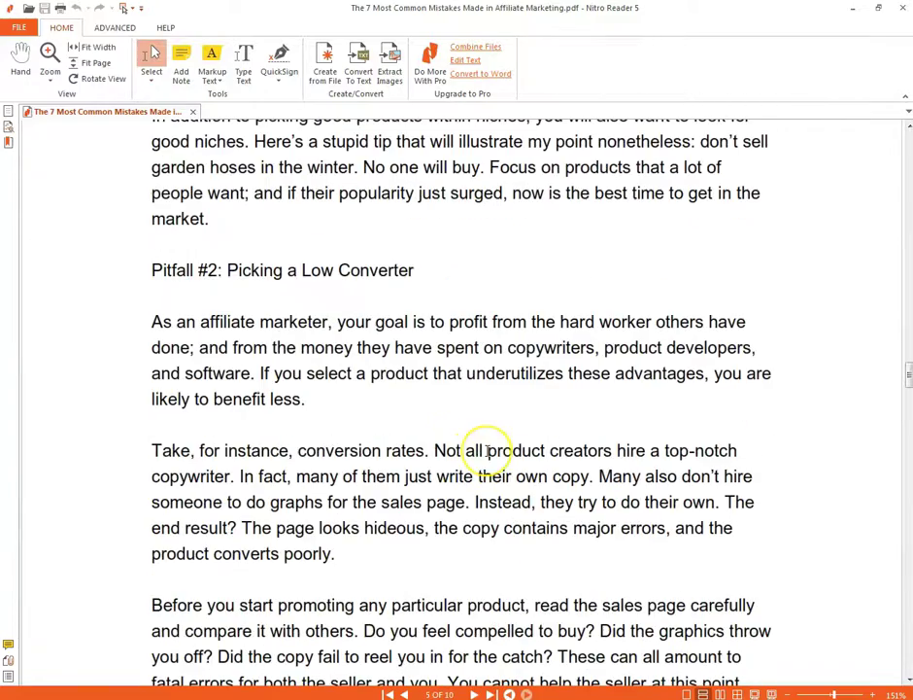
{"action": "scroll", "coordinate": [487, 449], "scroll_direction": "up", "scroll_amount": 20}
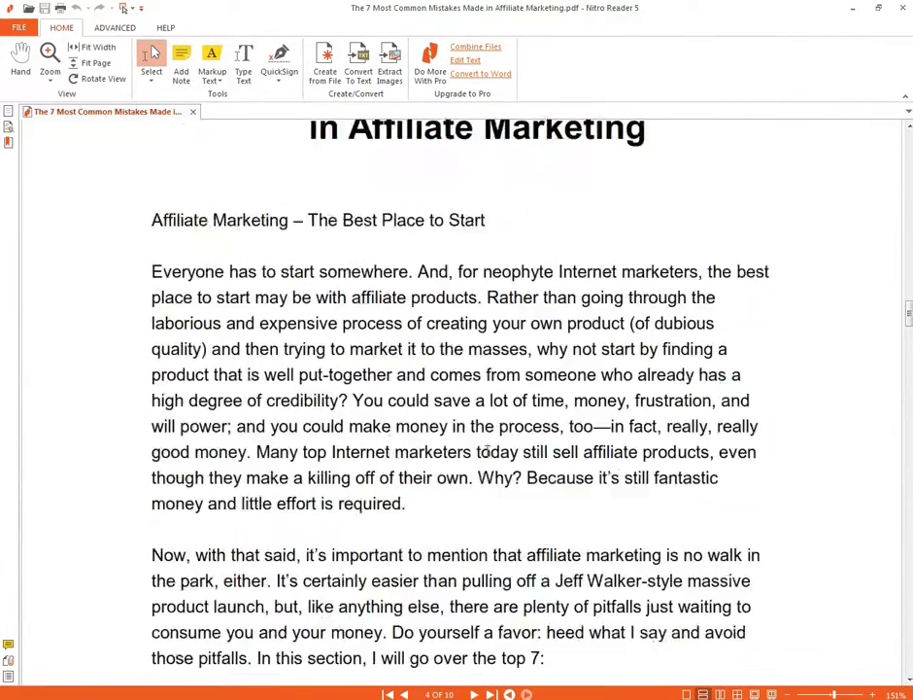
{"action": "scroll", "coordinate": [487, 450], "scroll_direction": "up", "scroll_amount": 10}
{"action": "scroll", "coordinate": [466, 461], "scroll_direction": "down", "scroll_amount": 2}
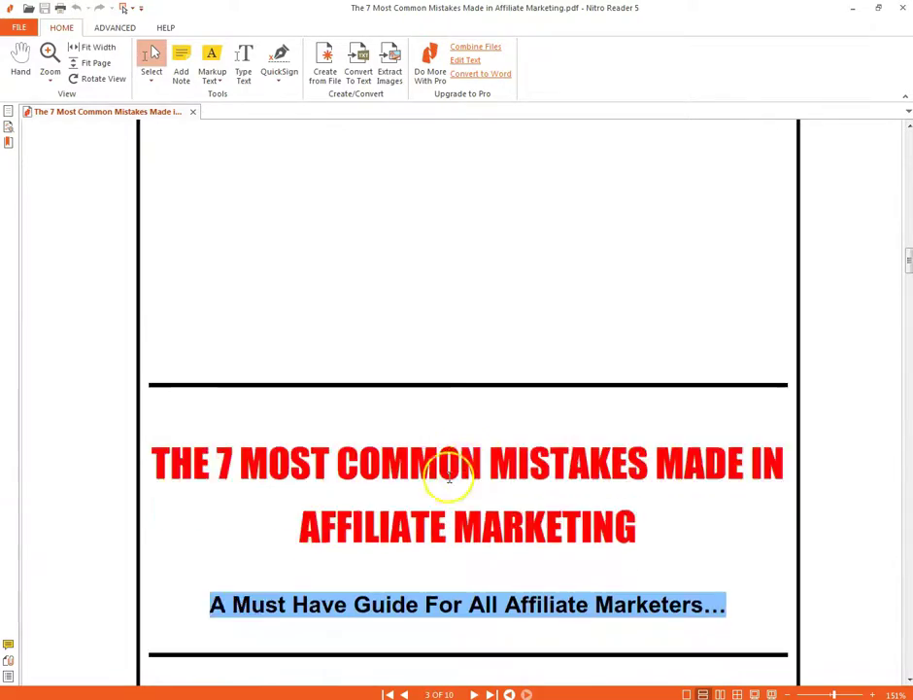
Switch to Windows Explorer and browse from the top MistakesMadeinAffiliateMarketing folder with its zip file down to the innermost folder.
{"action": "left_click", "coordinate": [262, 412]}
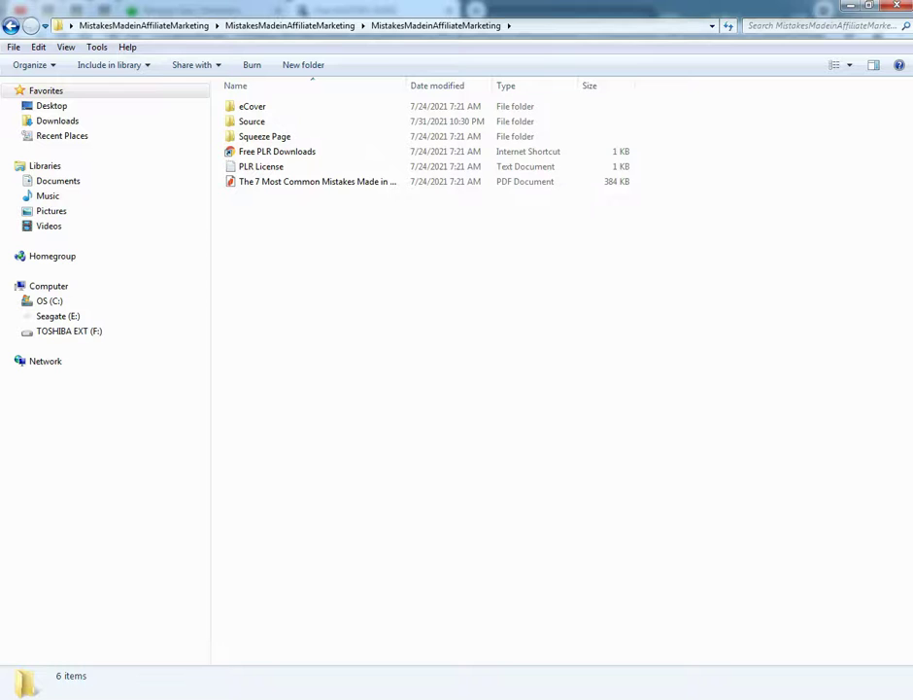
{"action": "left_click", "coordinate": [271, 26]}
{"action": "left_click", "coordinate": [171, 26]}
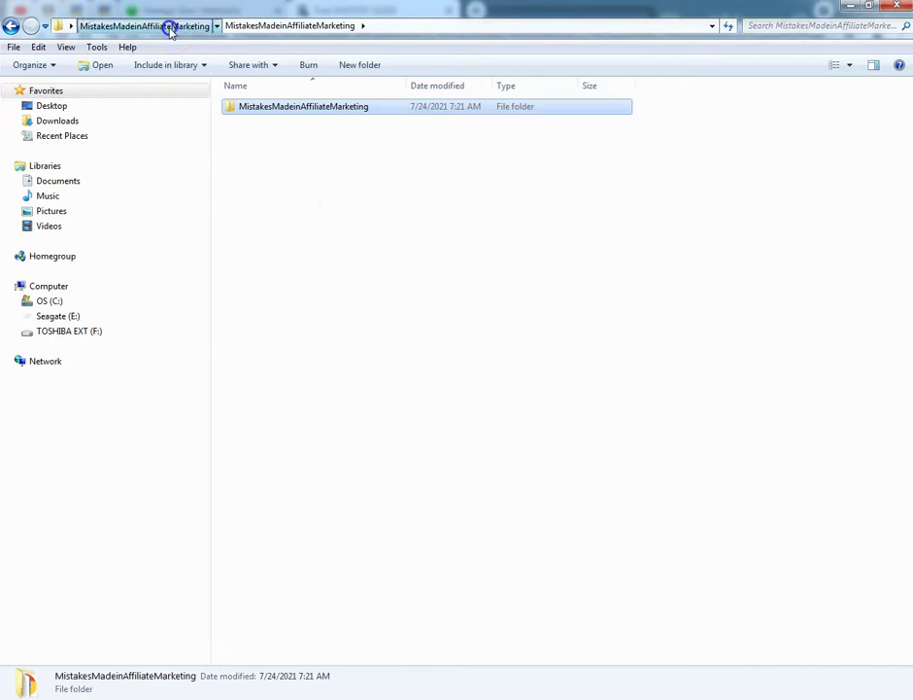
{"action": "left_click", "coordinate": [265, 122]}
{"action": "left_click", "coordinate": [270, 107]}
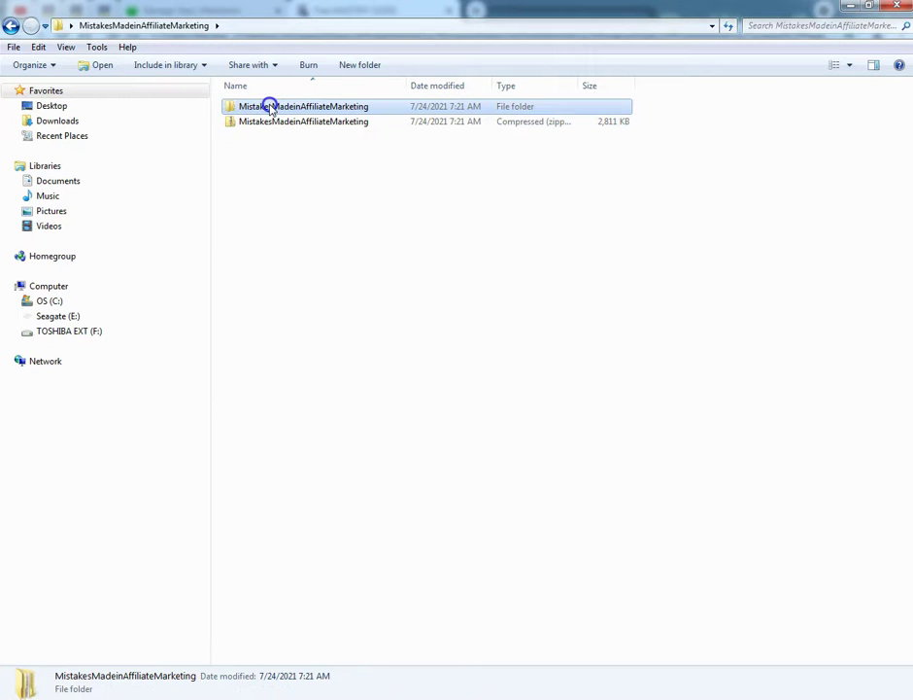
{"action": "double_click", "coordinate": [270, 107]}
{"action": "double_click", "coordinate": [266, 107]}
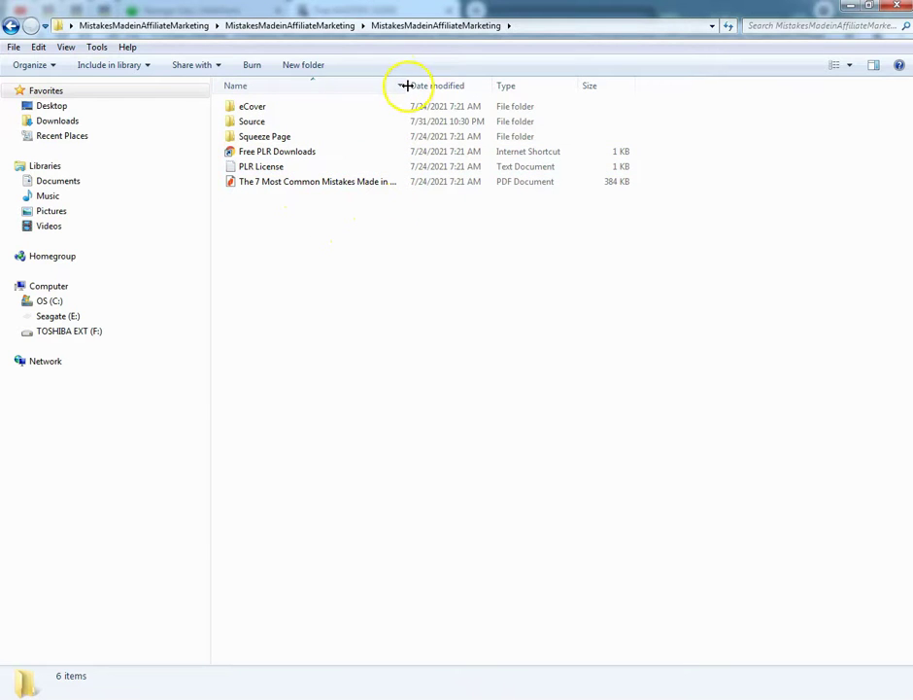
Widen the Name column to fit the full file names and read the PLR License text document.
{"action": "left_click_drag", "start_coordinate": [406, 86], "coordinate": [524, 109]}
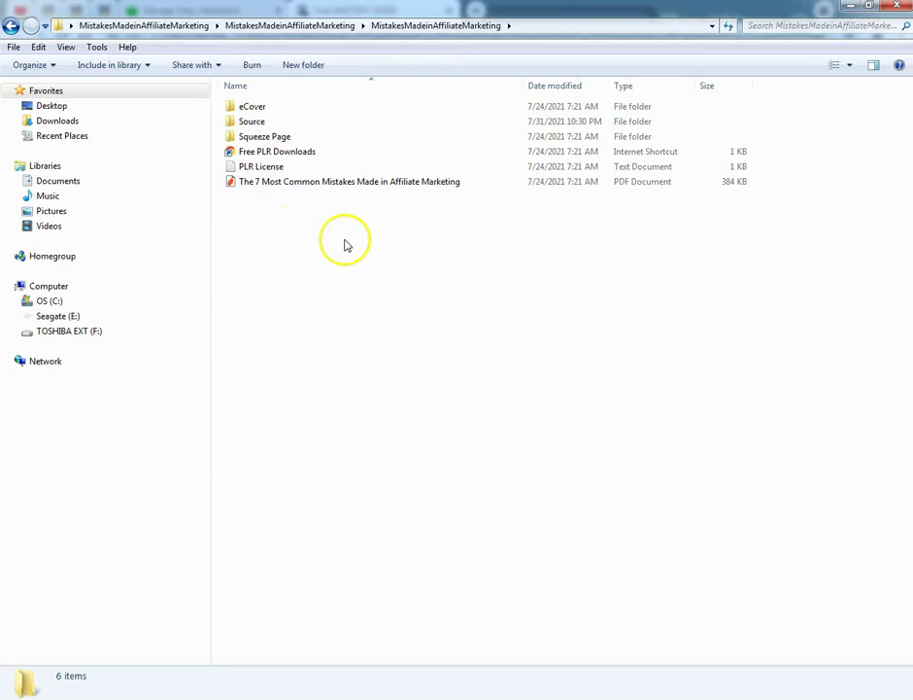
{"action": "double_click", "coordinate": [282, 167]}
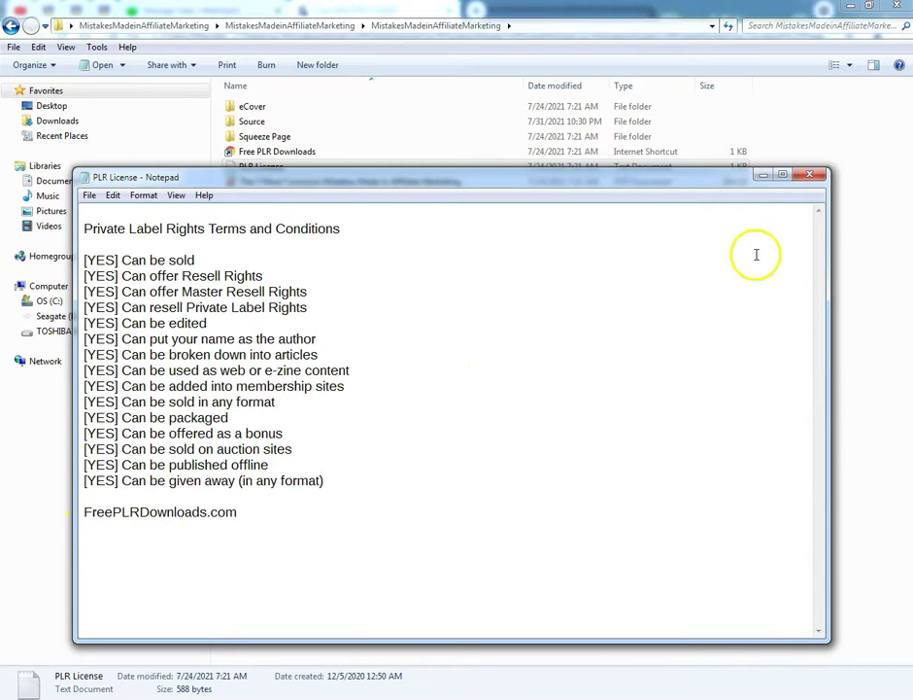
{"action": "left_click", "coordinate": [809, 175]}
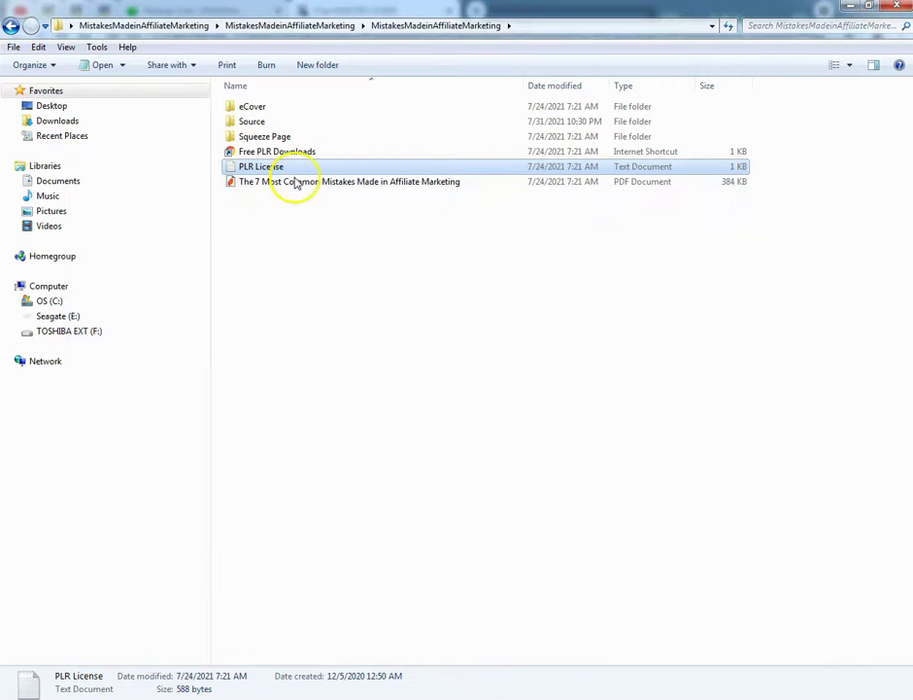
Look inside the Squeeze Page folder and view both cover images, 1 and Flat, in the eCover folder.
{"action": "double_click", "coordinate": [306, 136]}
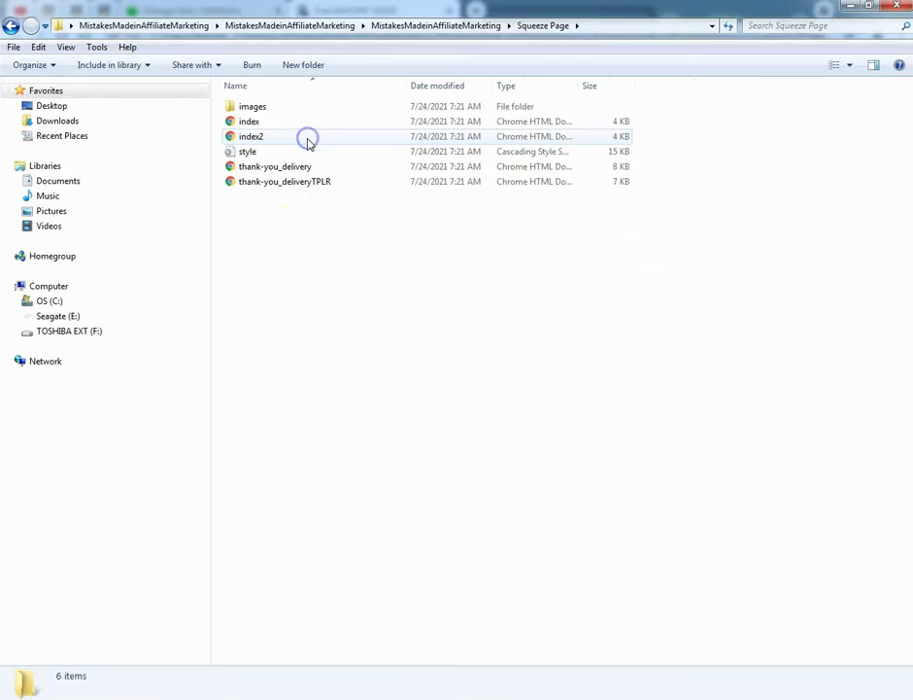
{"action": "left_click", "coordinate": [12, 26]}
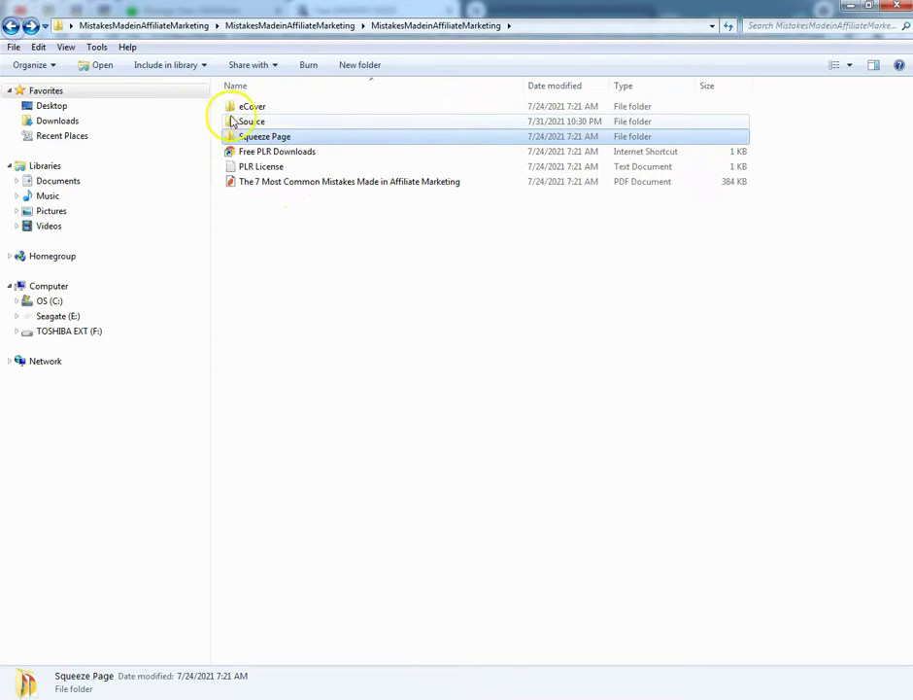
{"action": "double_click", "coordinate": [258, 107]}
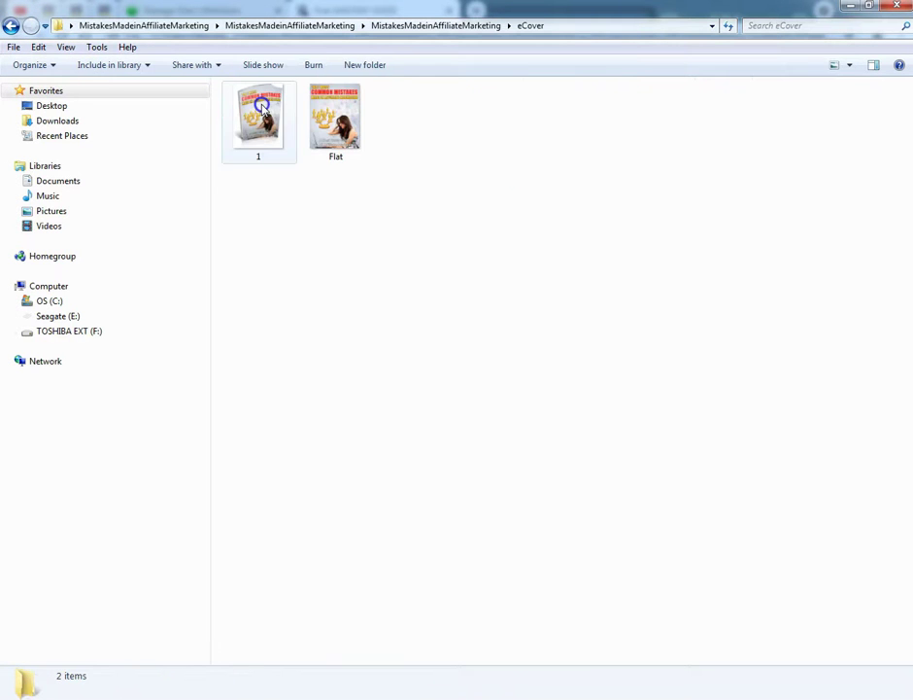
{"action": "double_click", "coordinate": [260, 109]}
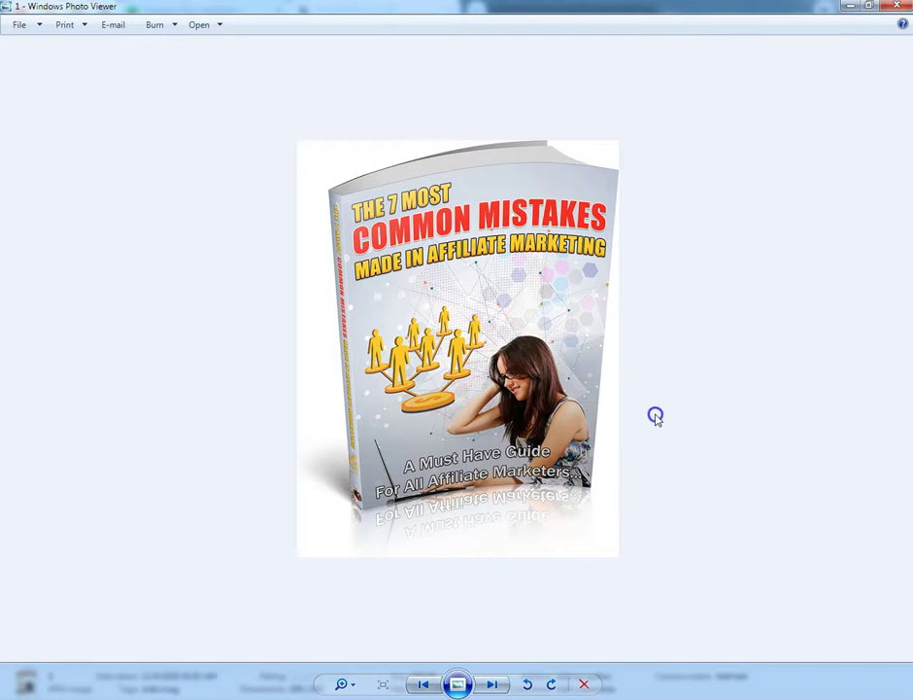
{"action": "left_click", "coordinate": [486, 685]}
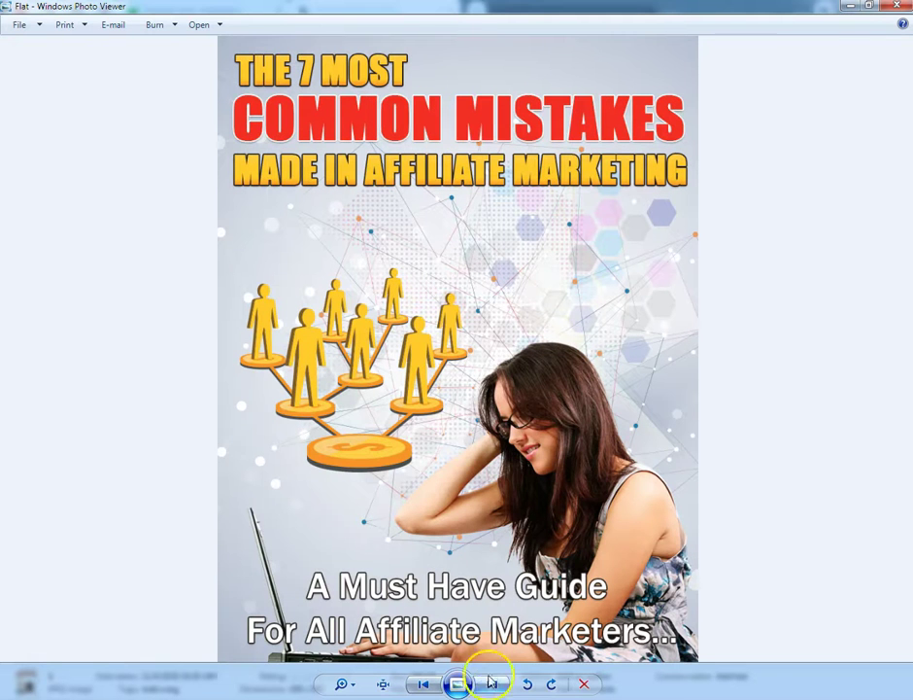
{"action": "left_click", "coordinate": [891, 8]}
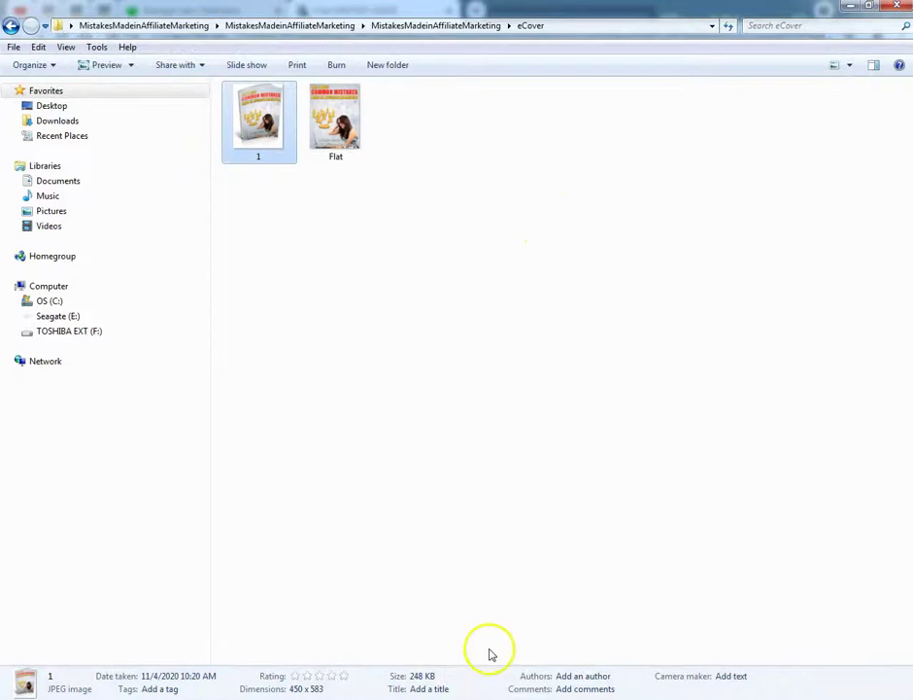
{"action": "left_click", "coordinate": [894, 6]}
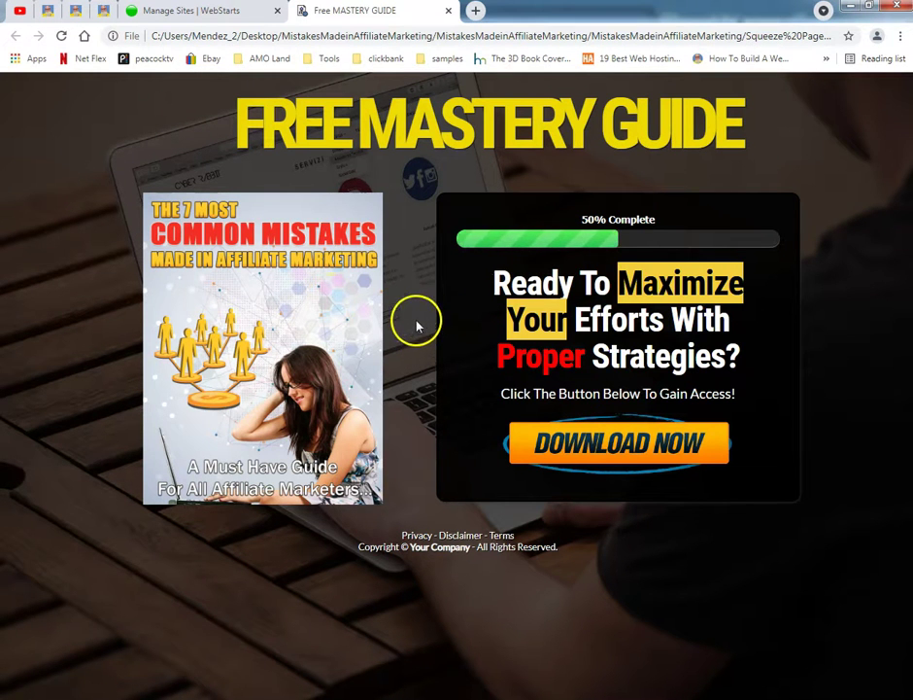
Highlight the FREE MASTERY GUIDE heading on the squeeze page and start creating a new site in WebStarts.
{"action": "left_click_drag", "start_coordinate": [229, 115], "coordinate": [831, 106]}
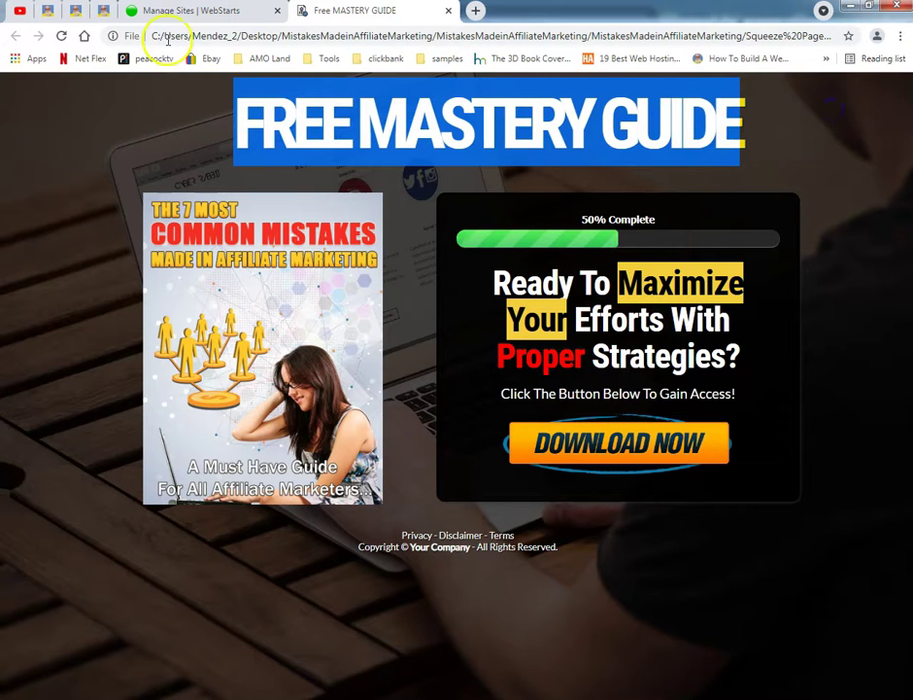
{"action": "left_click", "coordinate": [181, 14]}
{"action": "left_click", "coordinate": [428, 228]}
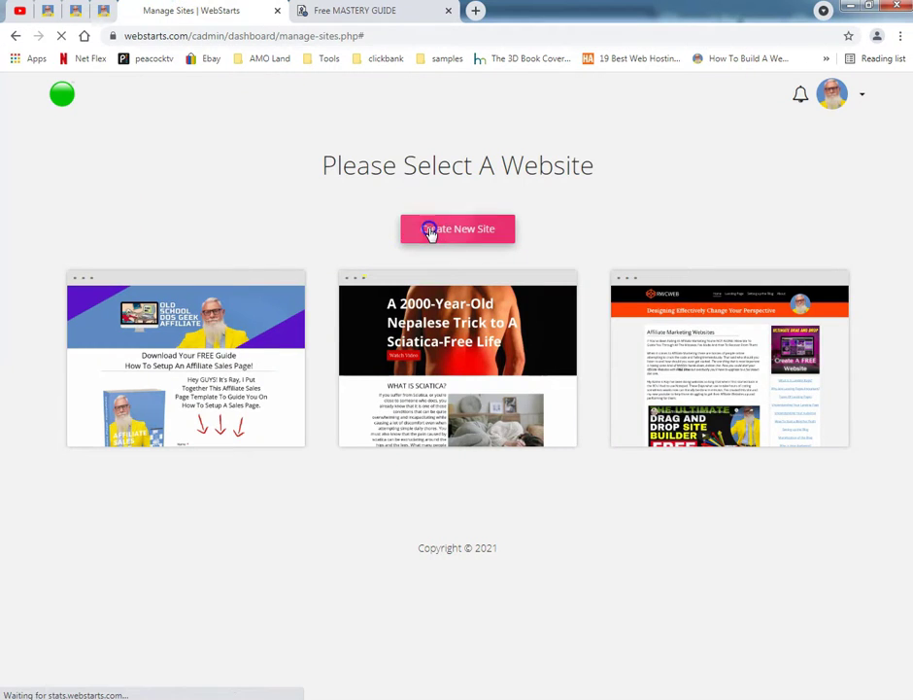
Select the blank Start from scratch design for the new site.
{"action": "left_click", "coordinate": [305, 305]}
{"action": "mouse_move", "coordinate": [328, 324]}
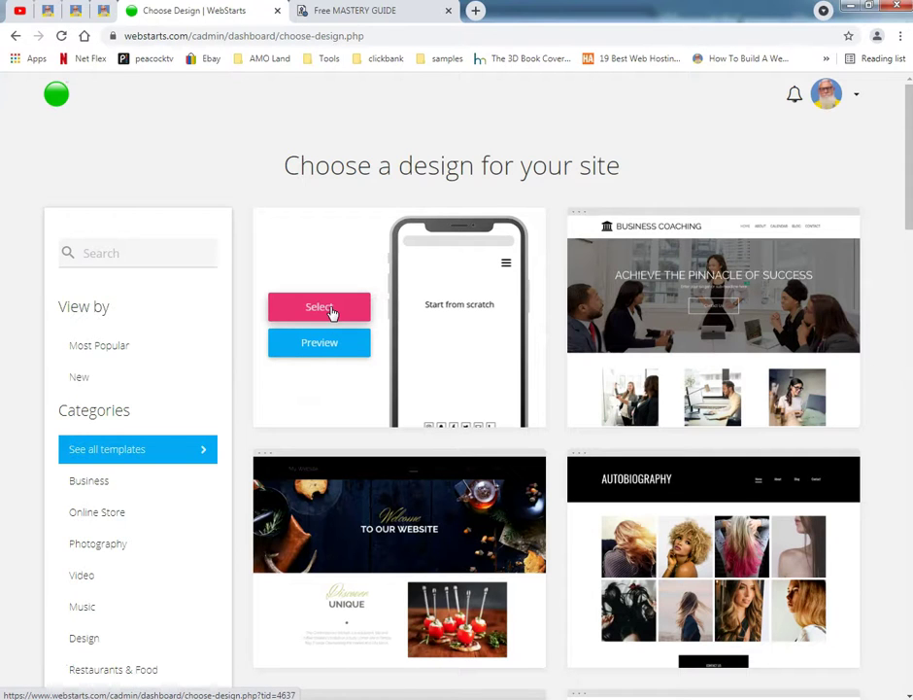
{"action": "left_click", "coordinate": [331, 308]}
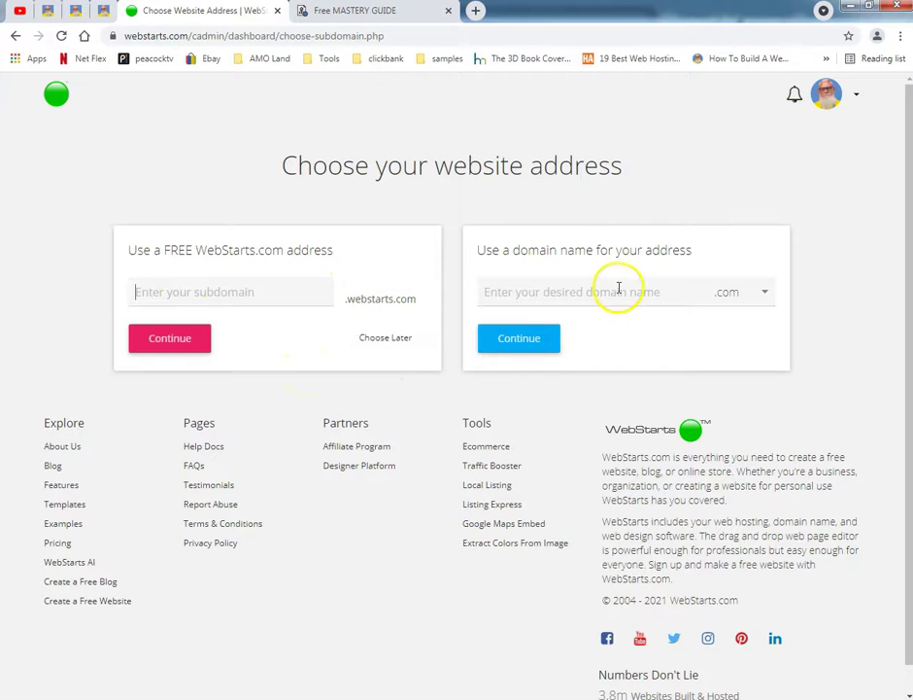
Check the domain extensions offered for a custom address and defer the choice of website address.
{"action": "left_click", "coordinate": [539, 291]}
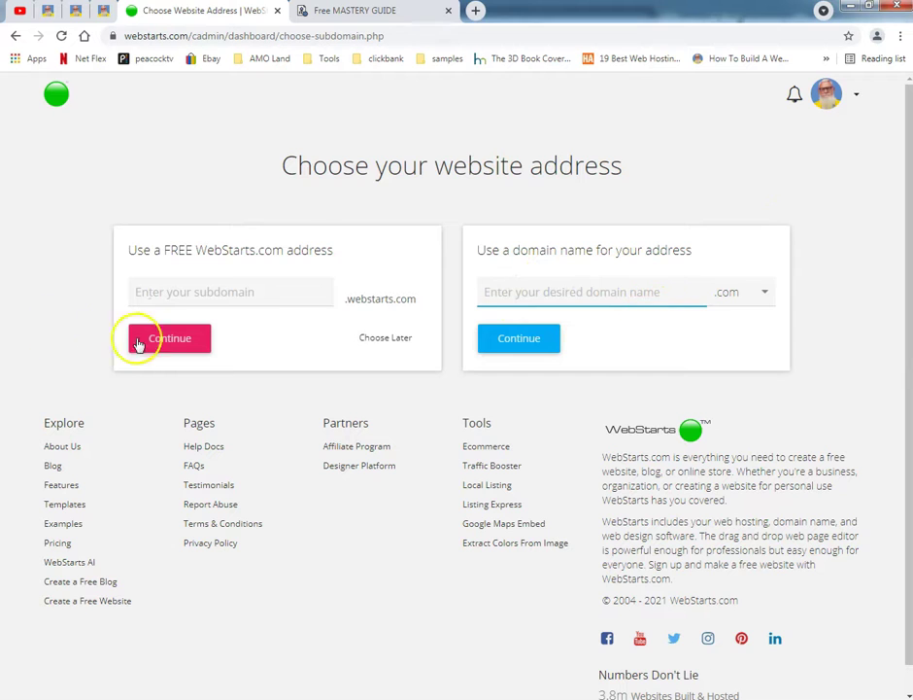
{"action": "left_click", "coordinate": [770, 291]}
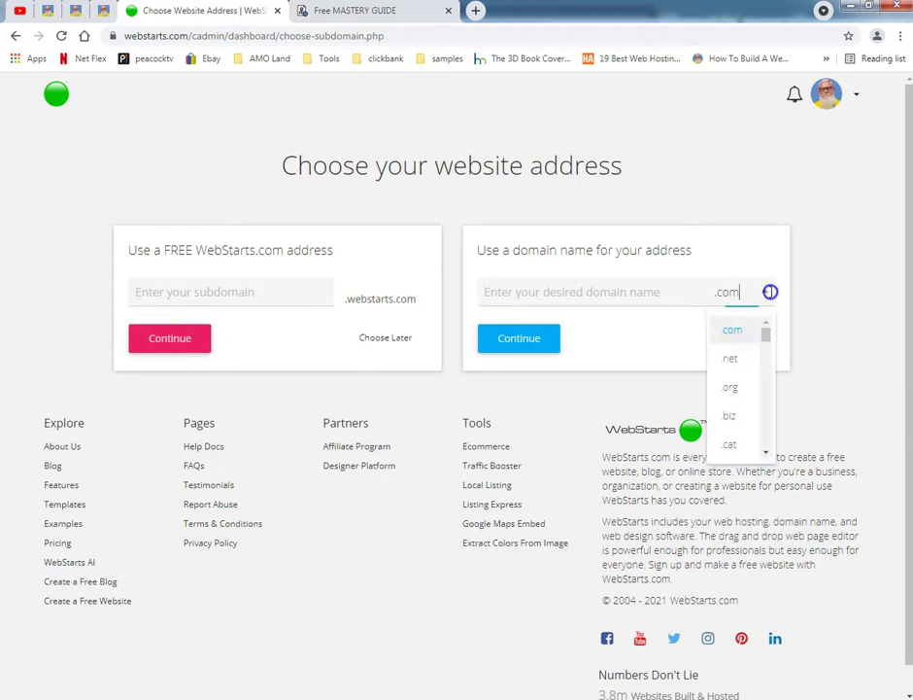
{"action": "left_click", "coordinate": [770, 291]}
{"action": "left_click", "coordinate": [769, 291]}
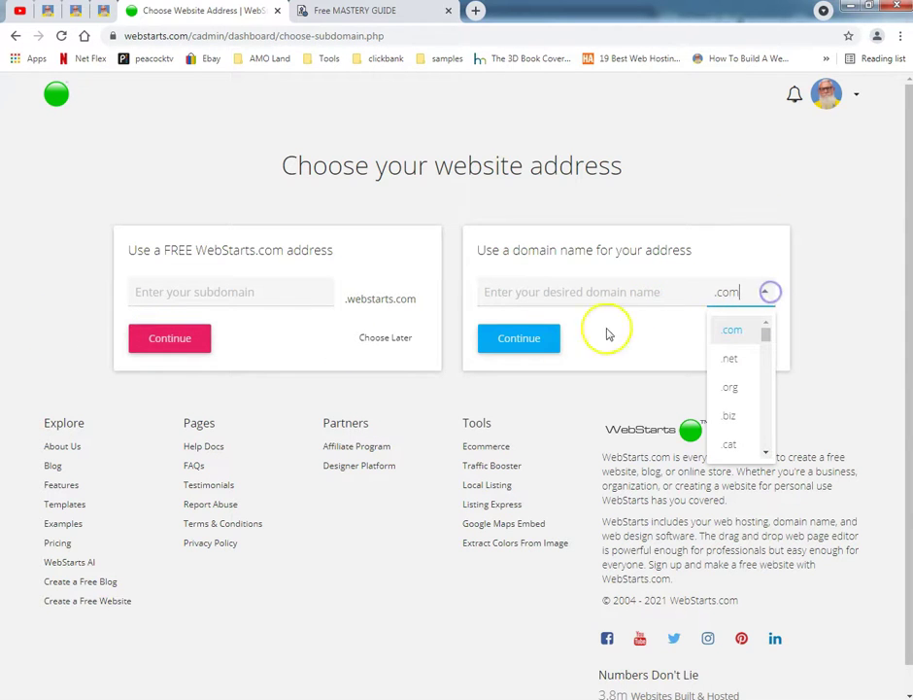
{"action": "left_click", "coordinate": [274, 394]}
{"action": "left_click", "coordinate": [524, 291]}
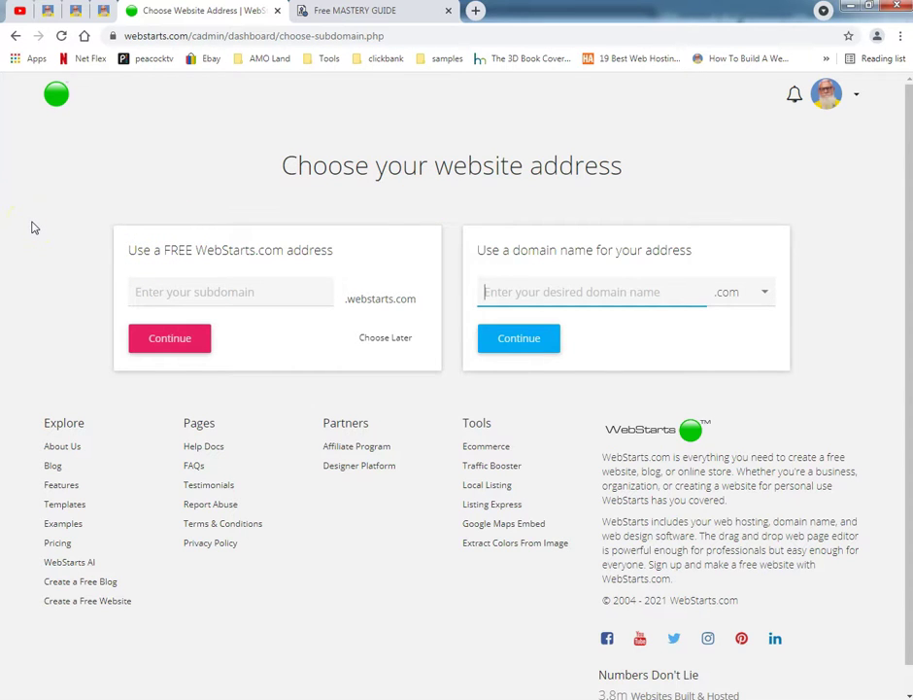
{"action": "left_click", "coordinate": [154, 340]}
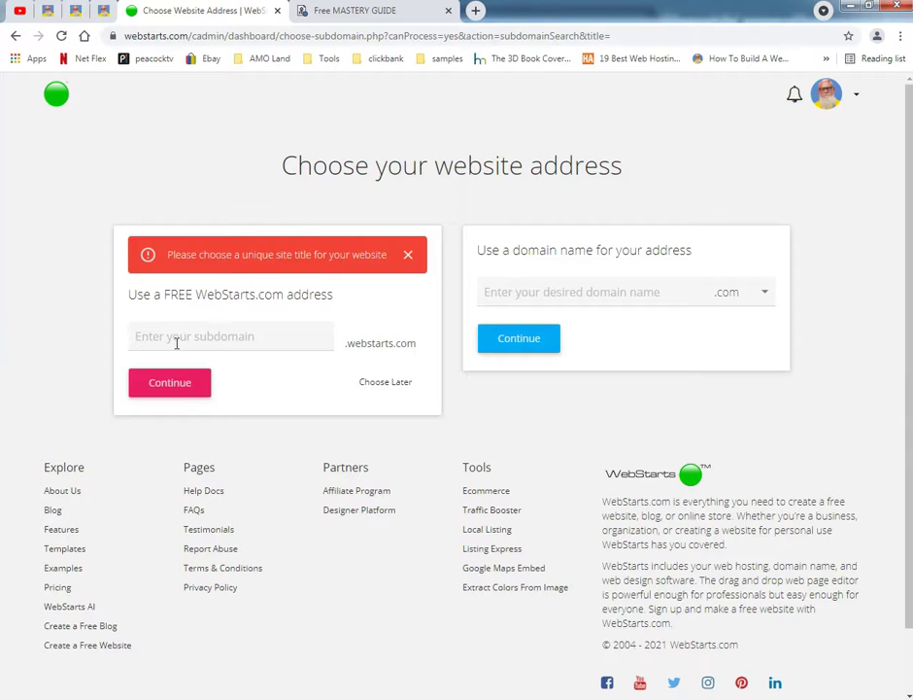
{"action": "left_click", "coordinate": [373, 386]}
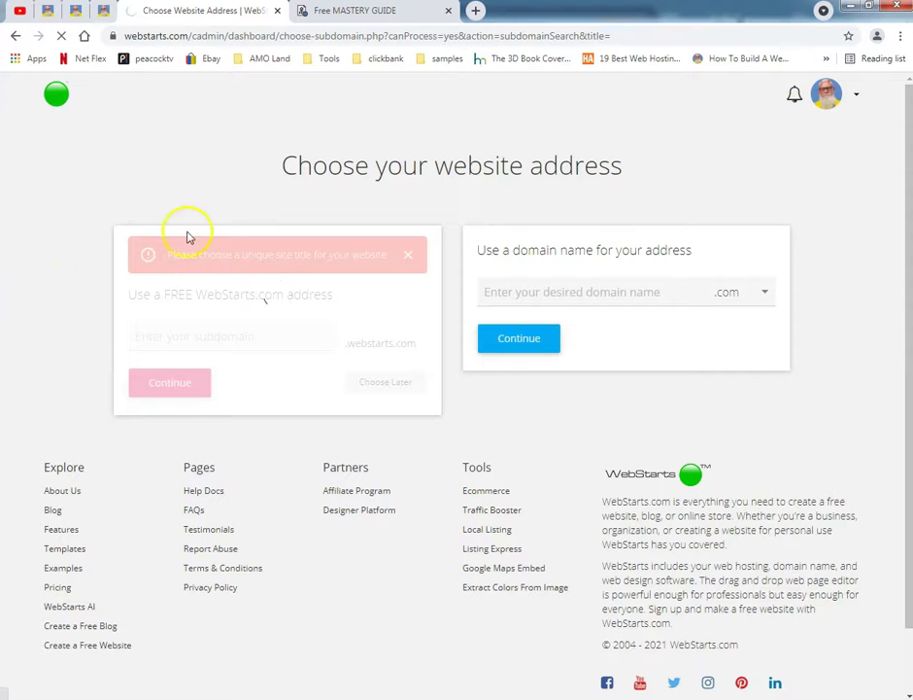
Look at the squeeze page and open its second version, index2, from the Squeeze Page folder in Windows Explorer.
{"action": "left_click", "coordinate": [342, 18]}
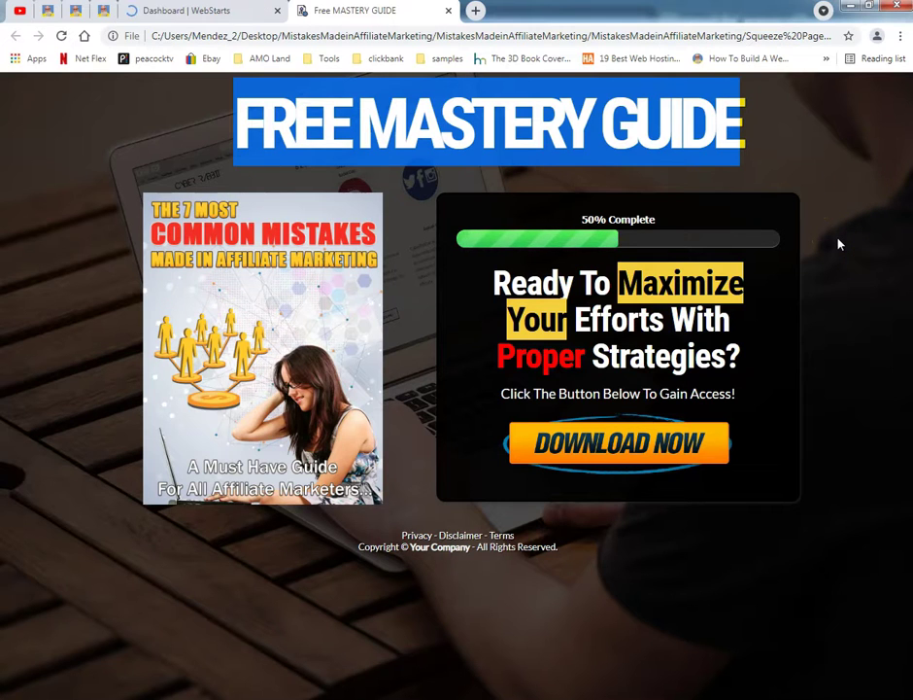
{"action": "left_click", "coordinate": [594, 254]}
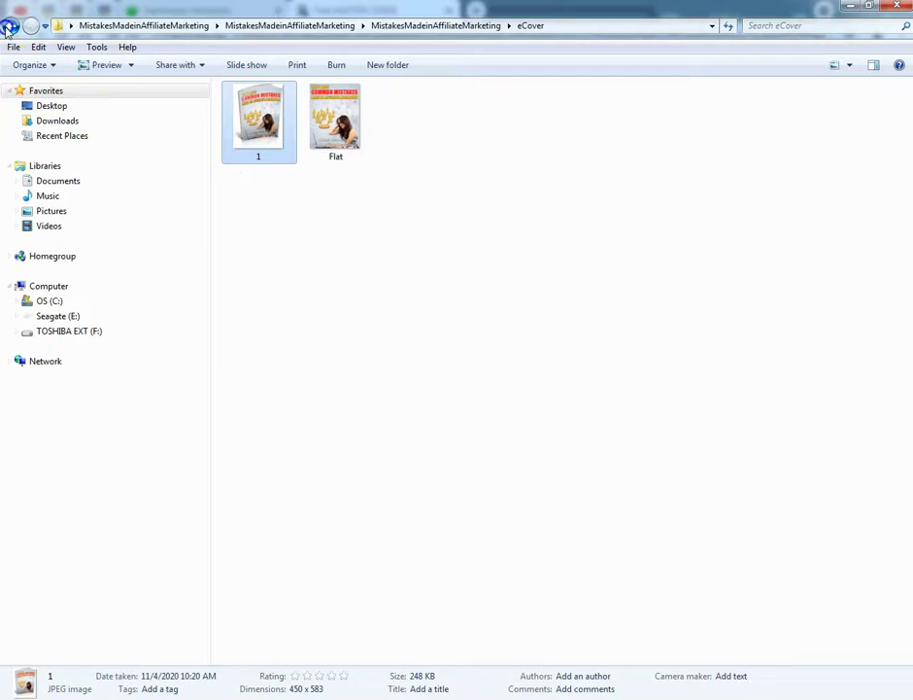
{"action": "left_click", "coordinate": [9, 27]}
{"action": "double_click", "coordinate": [251, 135]}
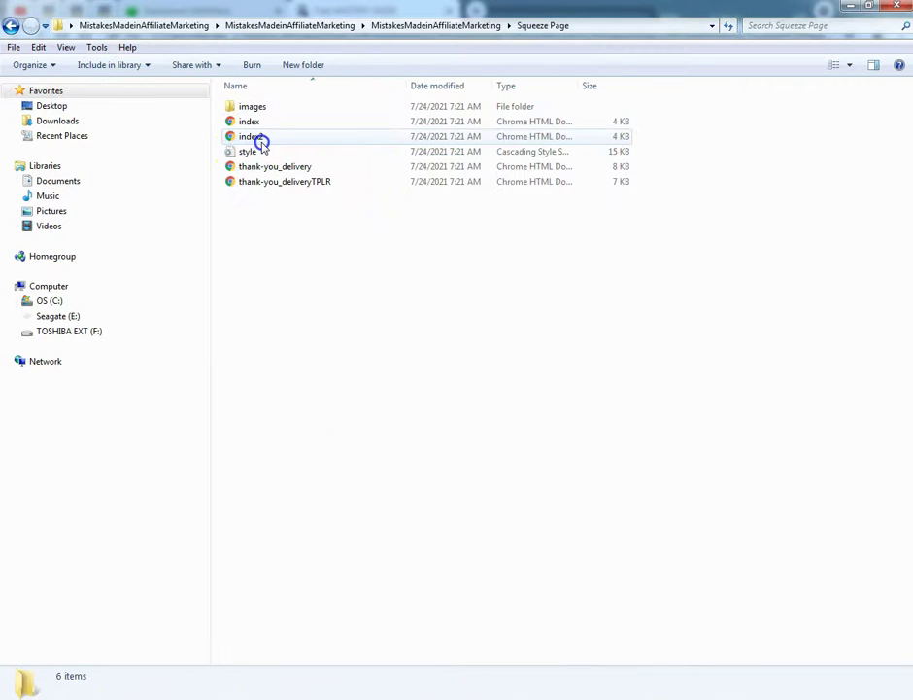
{"action": "double_click", "coordinate": [260, 138]}
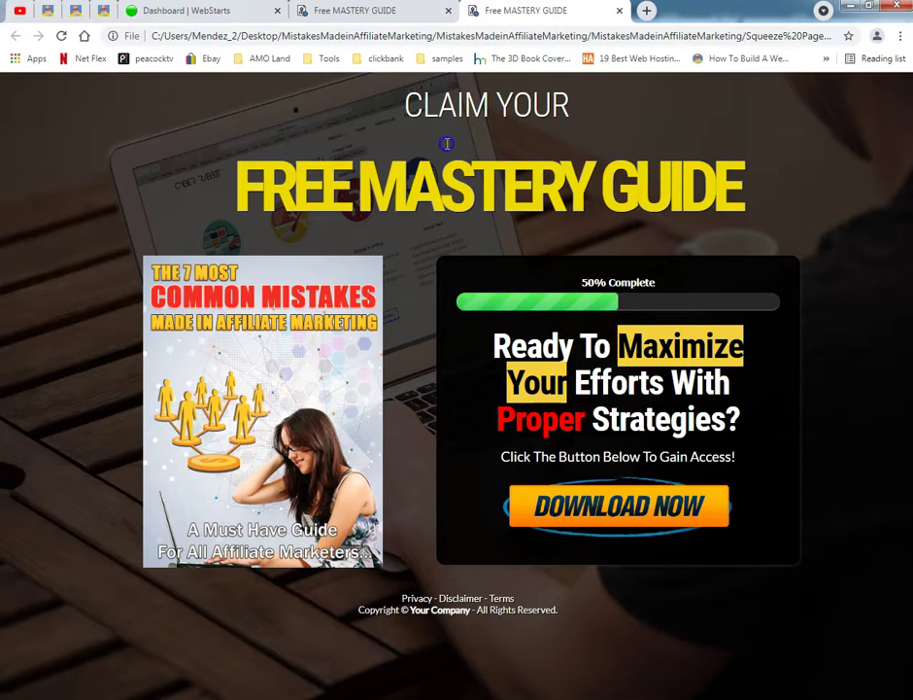
Copy the CLAIM YOUR FREE MASTERY GUIDE heading from the index2 squeeze page.
{"action": "left_click_drag", "start_coordinate": [402, 105], "coordinate": [758, 168]}
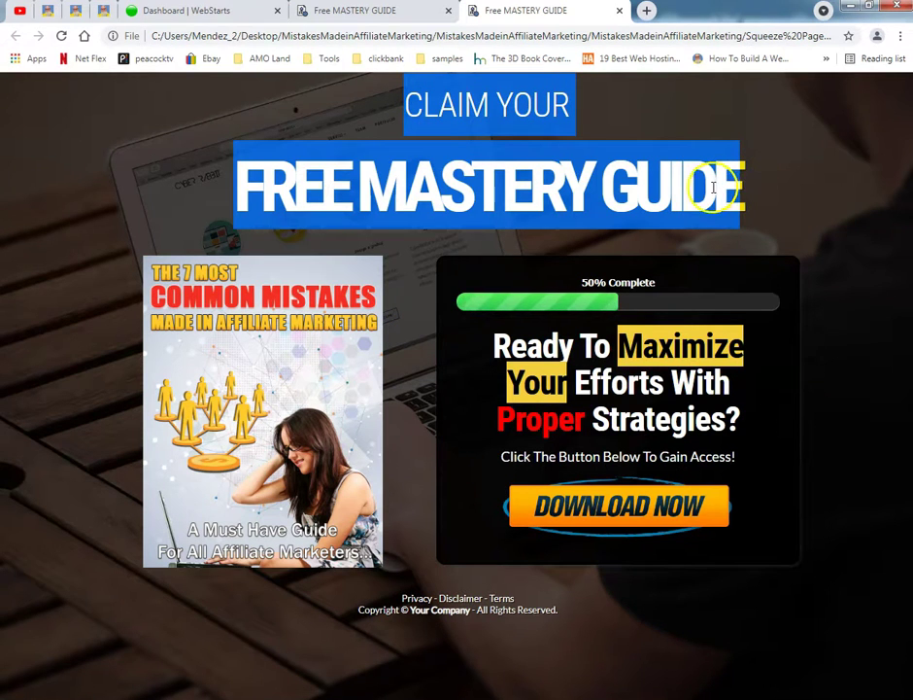
{"action": "right_click", "coordinate": [420, 181]}
{"action": "left_click", "coordinate": [442, 191]}
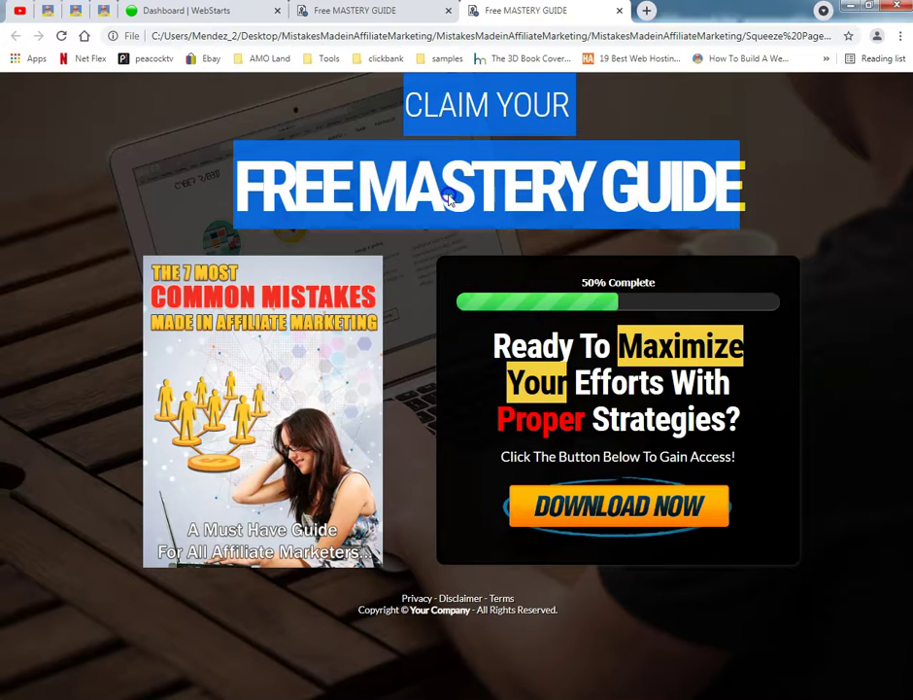
Open the new WebStarts site in the page editor and decline the quick tour.
{"action": "left_click", "coordinate": [224, 17]}
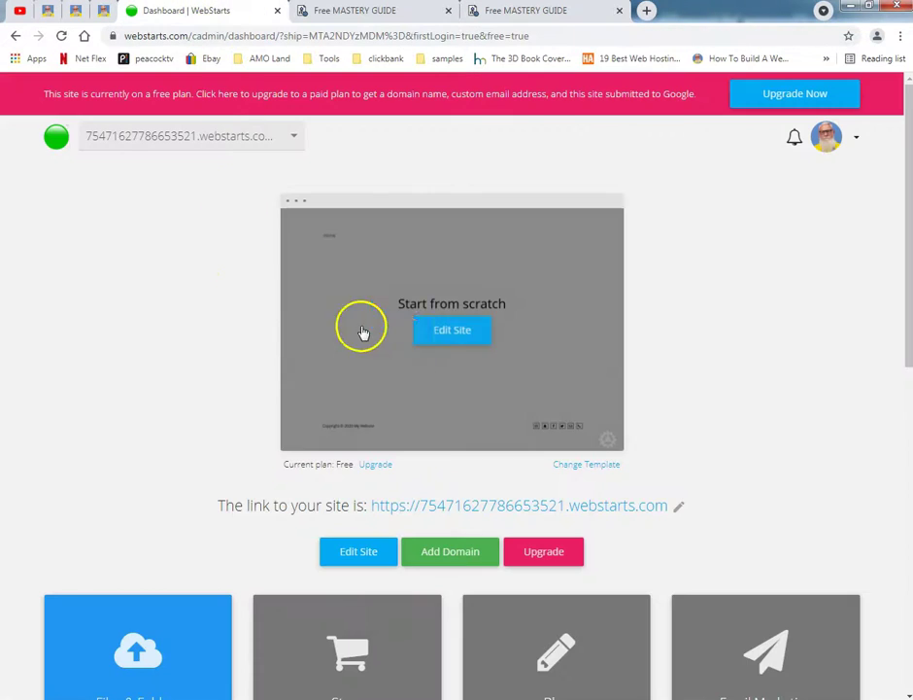
{"action": "left_click", "coordinate": [445, 331]}
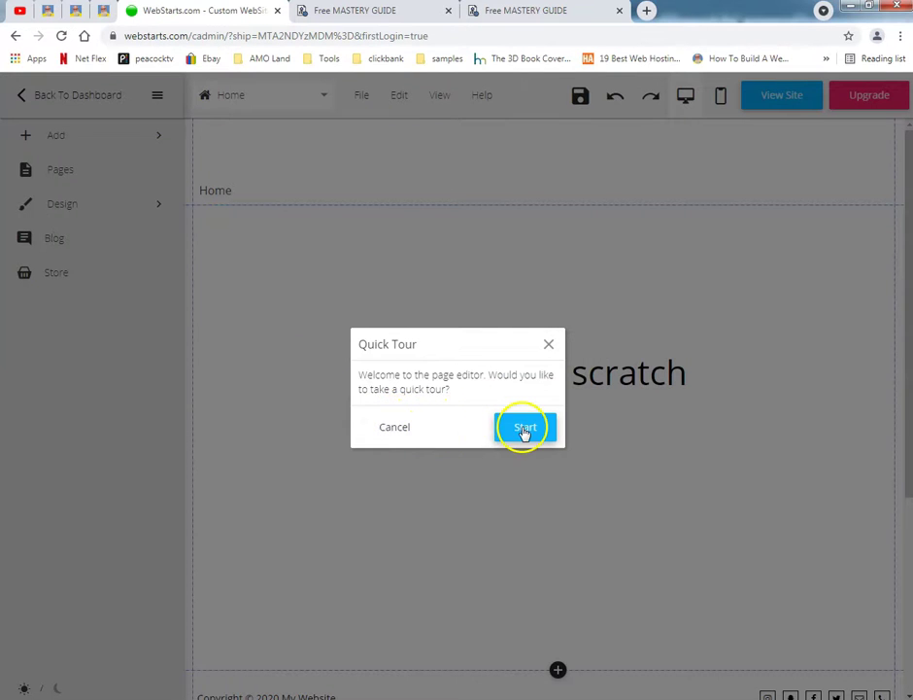
{"action": "left_click", "coordinate": [395, 431]}
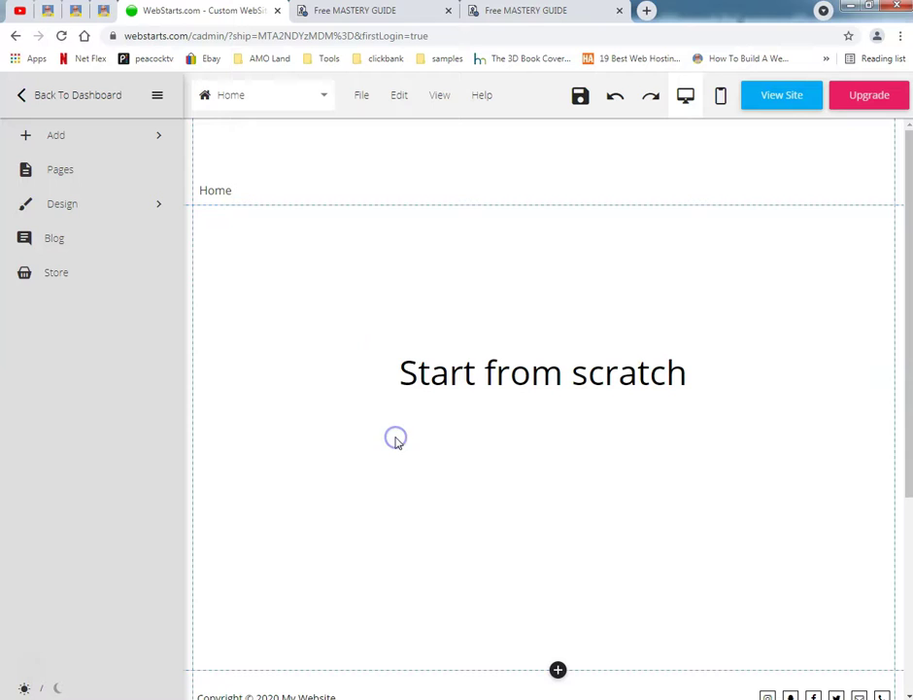
Hide the page header and move the Start from scratch heading up to the top of the page body.
{"action": "left_click", "coordinate": [255, 187]}
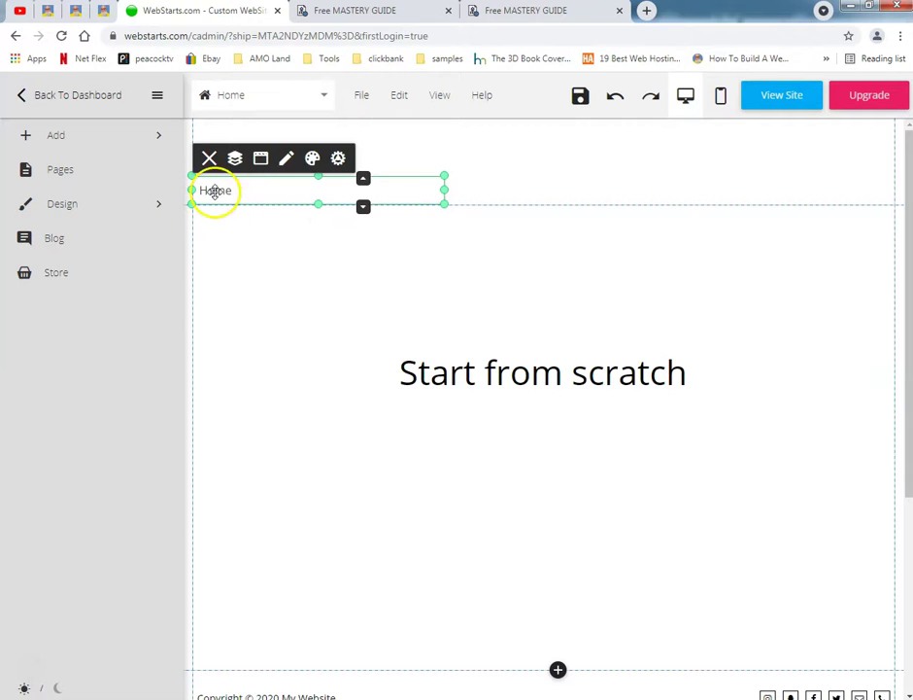
{"action": "left_click", "coordinate": [528, 193]}
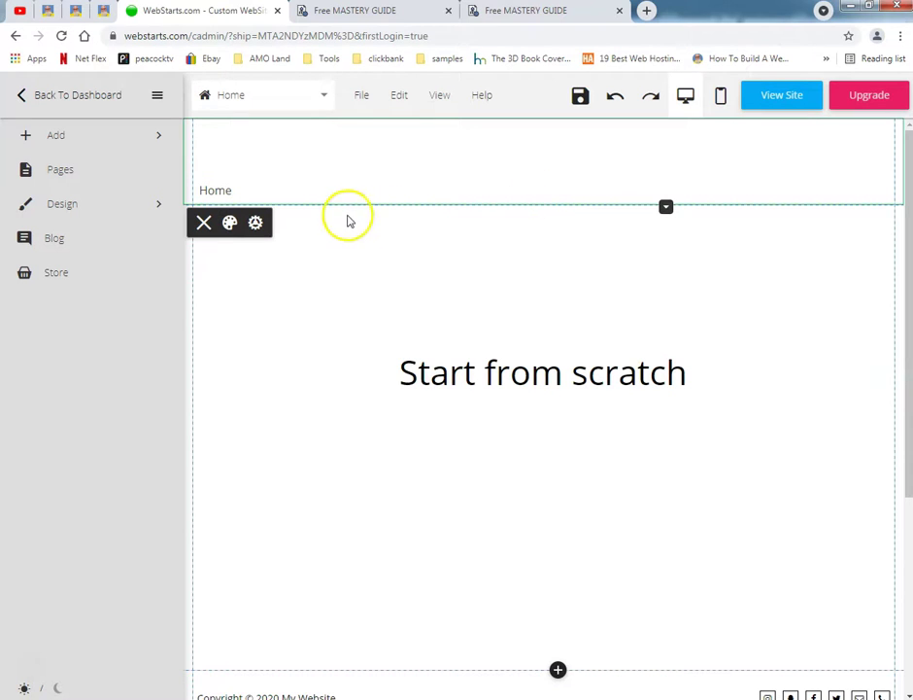
{"action": "left_click", "coordinate": [444, 99]}
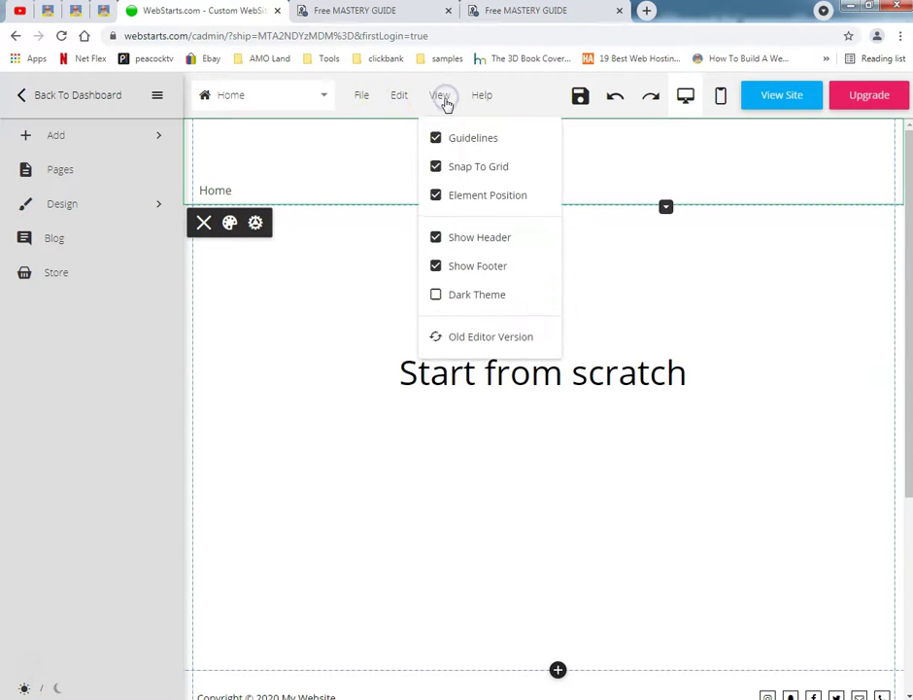
{"action": "left_click", "coordinate": [521, 239]}
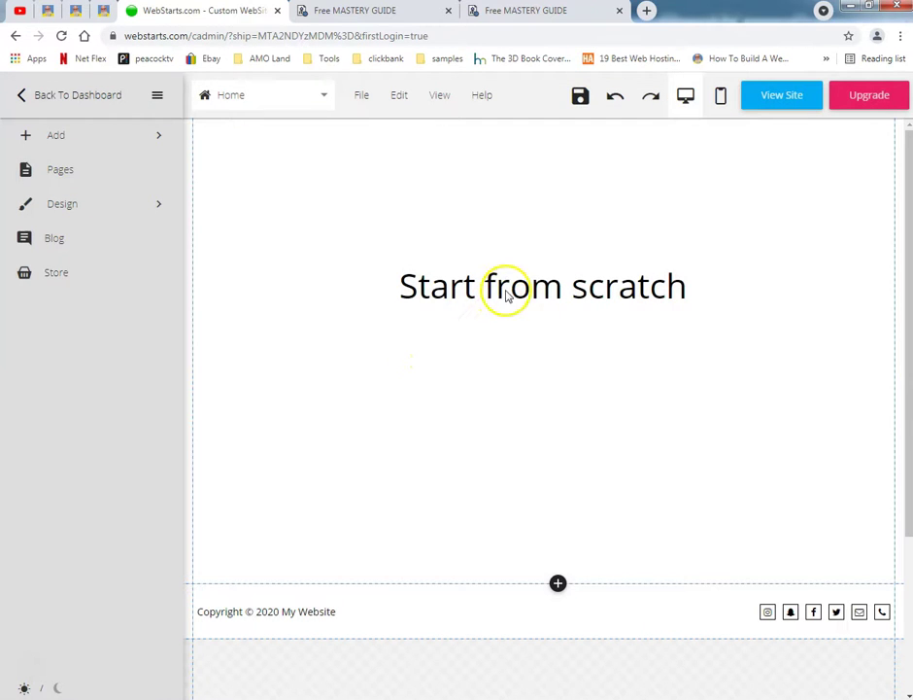
{"action": "left_click", "coordinate": [507, 294]}
{"action": "left_click_drag", "start_coordinate": [505, 287], "coordinate": [508, 171]}
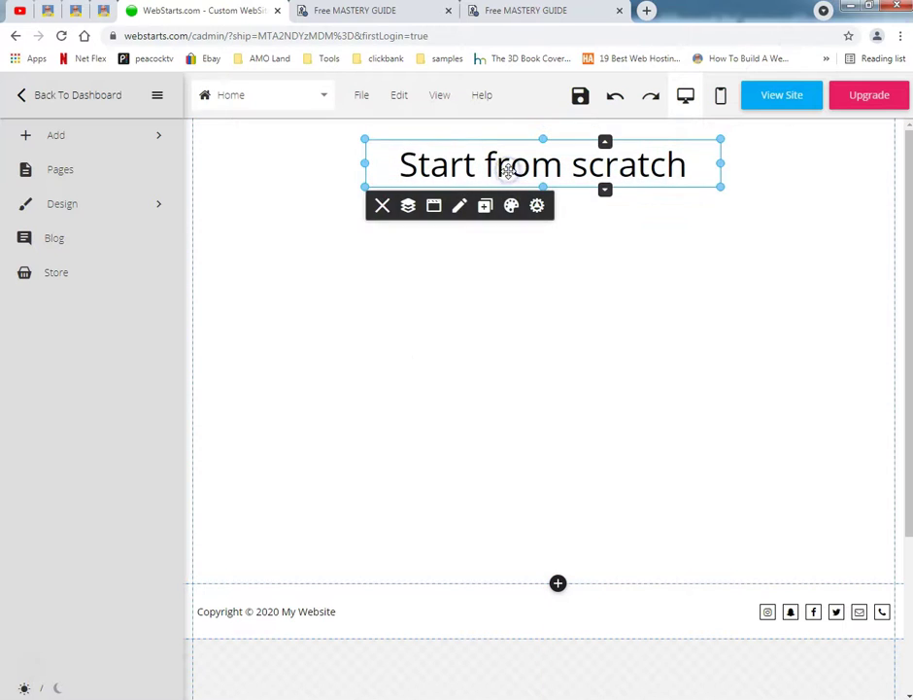
Copy the FREE MASTERY GUIDE heading from the first squeeze page.
{"action": "left_click", "coordinate": [414, 10]}
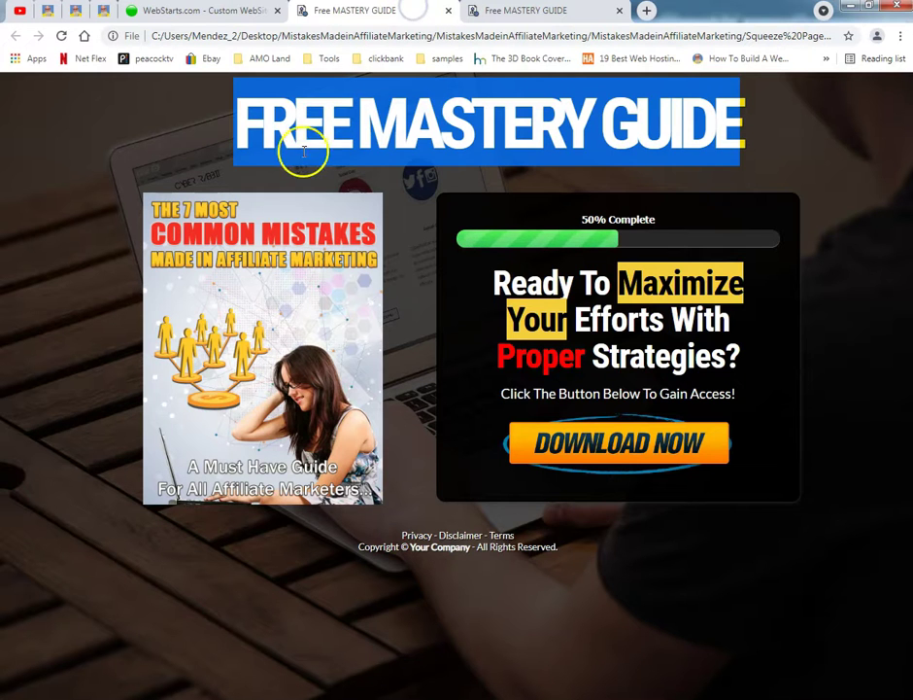
{"action": "triple_click", "coordinate": [326, 128]}
{"action": "key", "text": "ctrl+c"}
{"action": "right_click", "coordinate": [333, 133]}
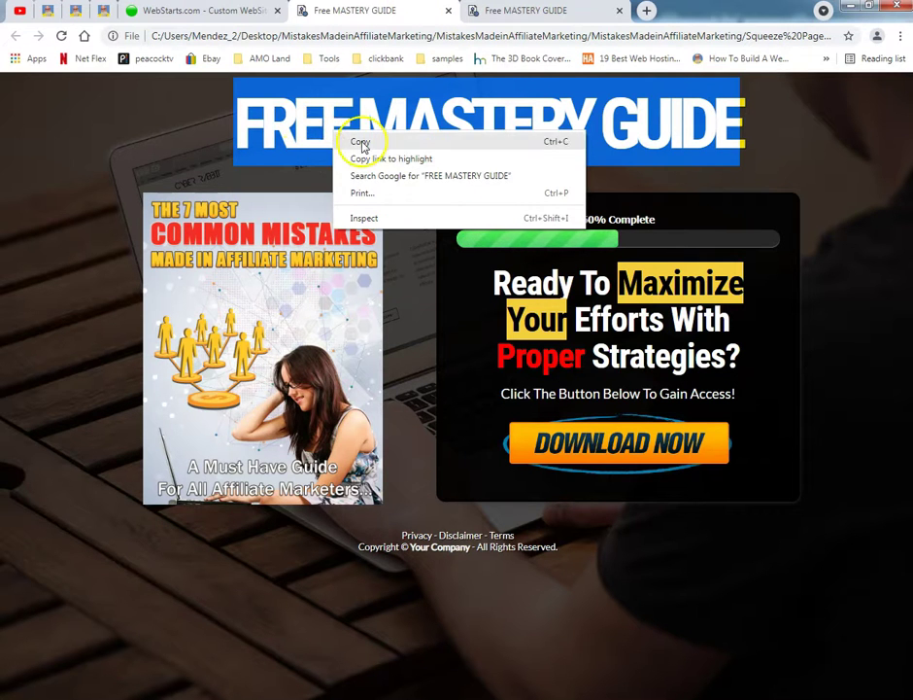
{"action": "left_click", "coordinate": [359, 143]}
Replace the Start from scratch heading with the copied FREE MASTERY GUIDE text and turn on the editor's dark theme.
{"action": "left_click", "coordinate": [250, 11]}
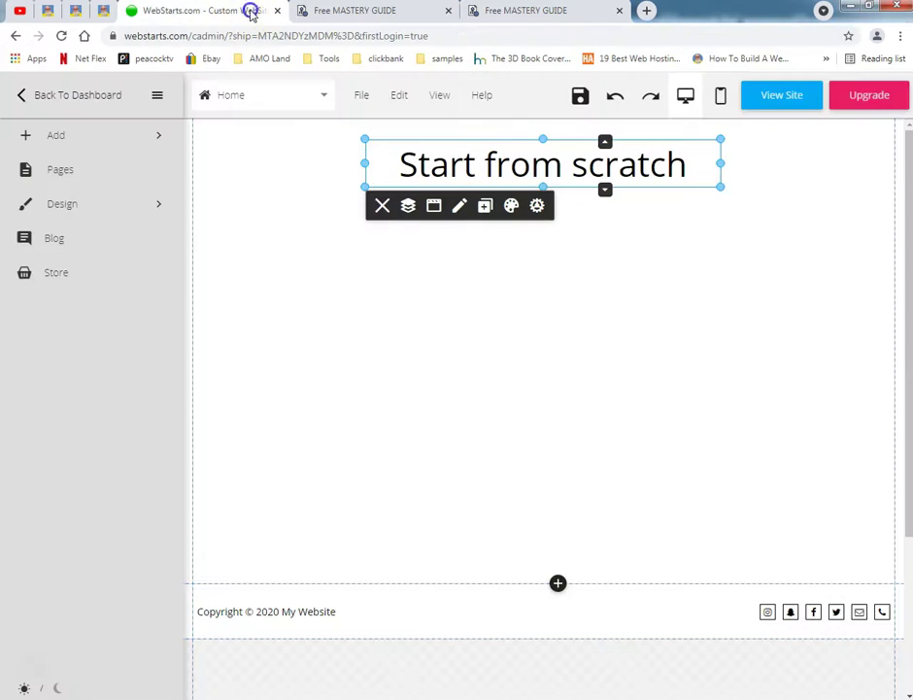
{"action": "double_click", "coordinate": [404, 165]}
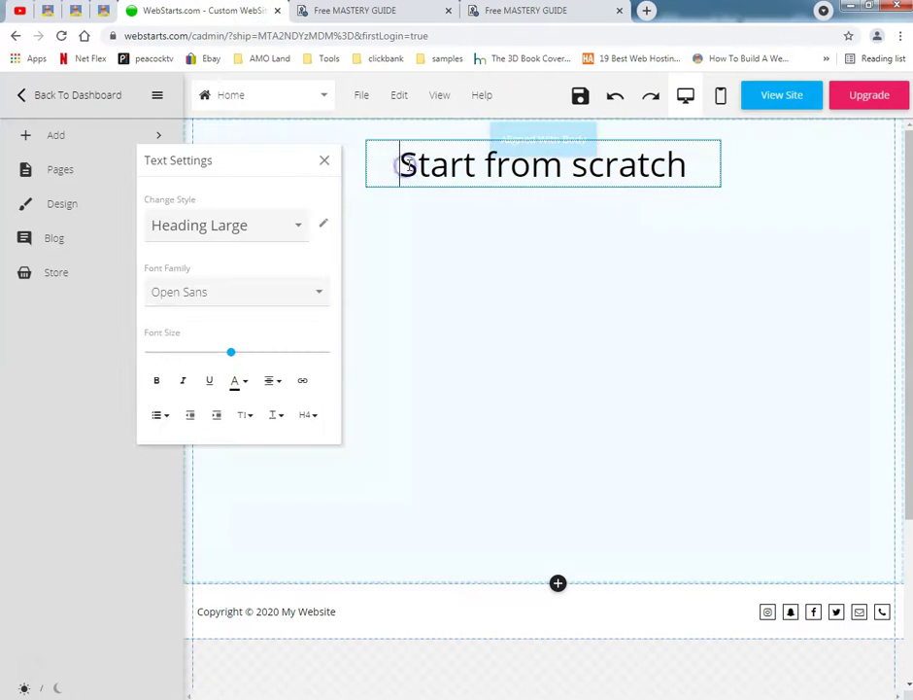
{"action": "left_click_drag", "start_coordinate": [404, 166], "coordinate": [670, 172]}
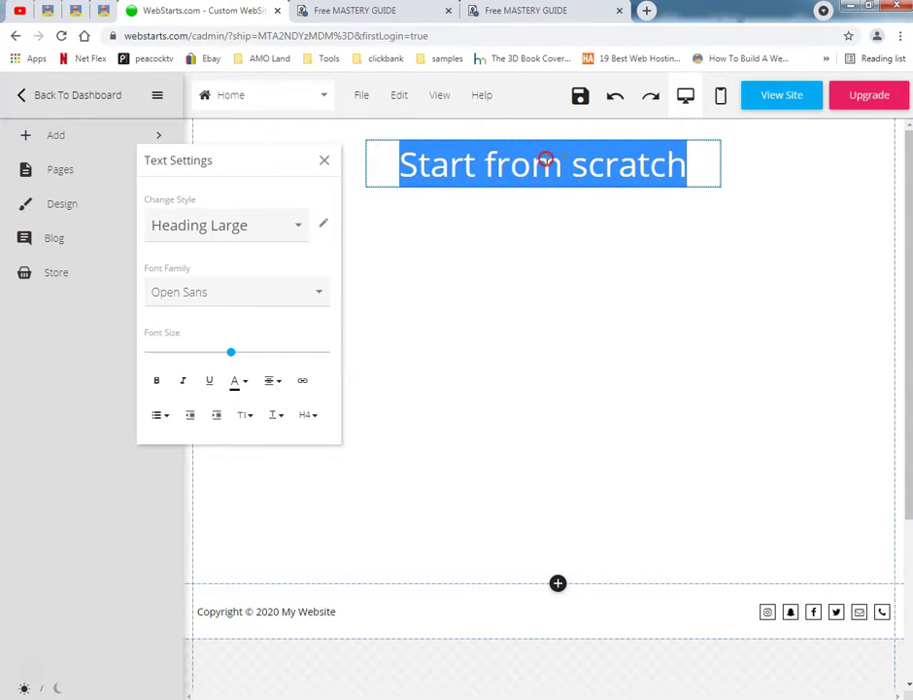
{"action": "right_click", "coordinate": [547, 162]}
{"action": "left_click", "coordinate": [581, 204]}
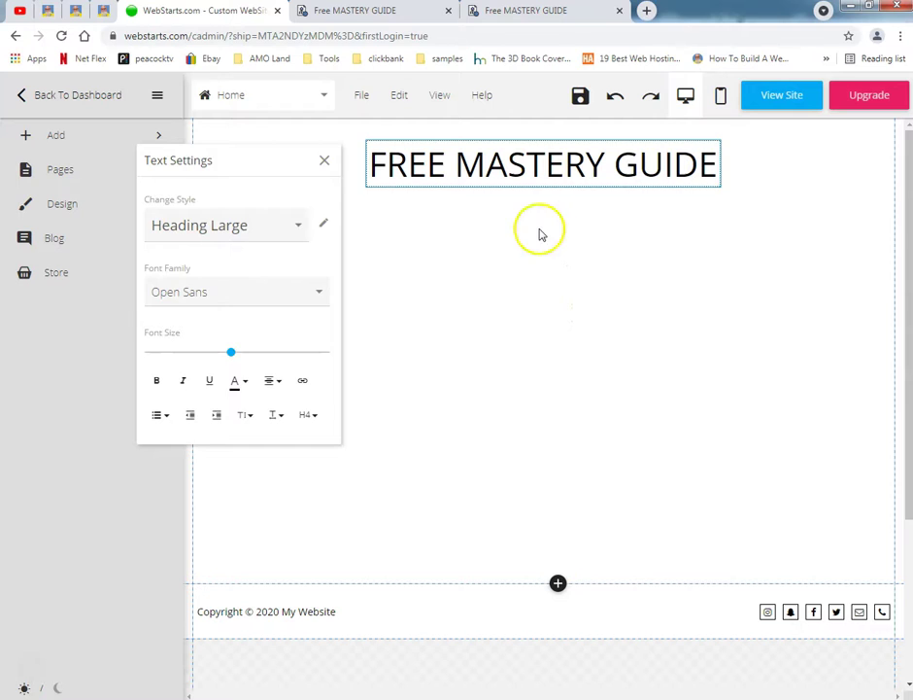
{"action": "left_click", "coordinate": [540, 233]}
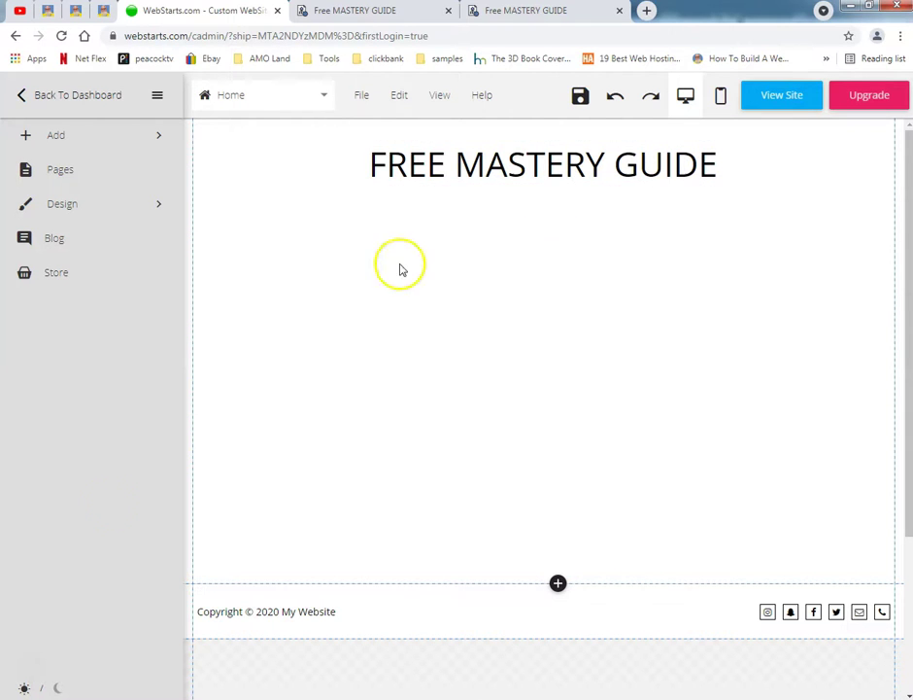
{"action": "left_click", "coordinate": [21, 688]}
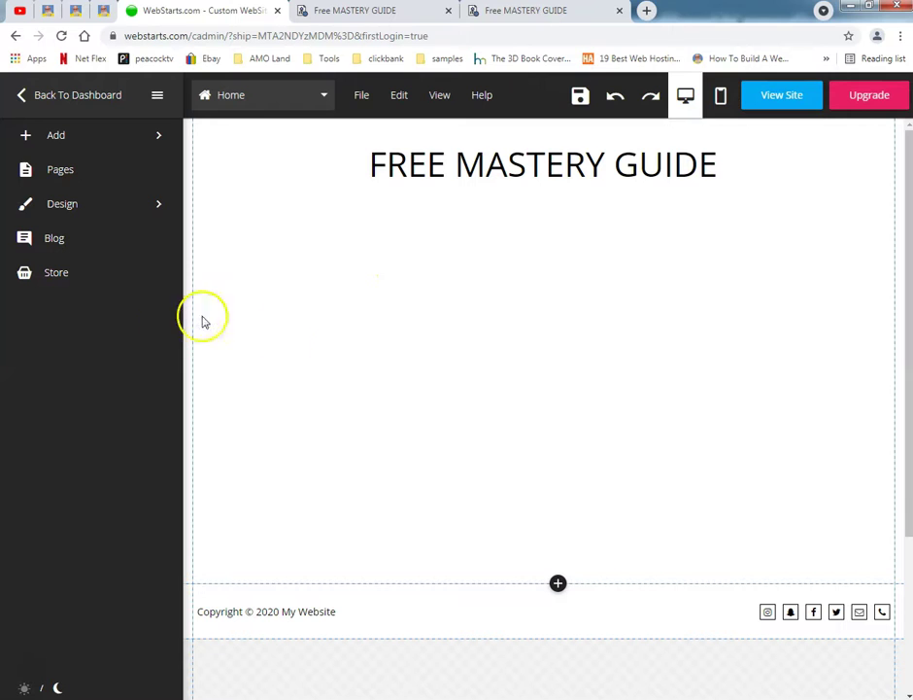
View the Flat cover image in the eCover folder and return to the first squeeze page in the browser.
{"action": "left_click", "coordinate": [493, 170]}
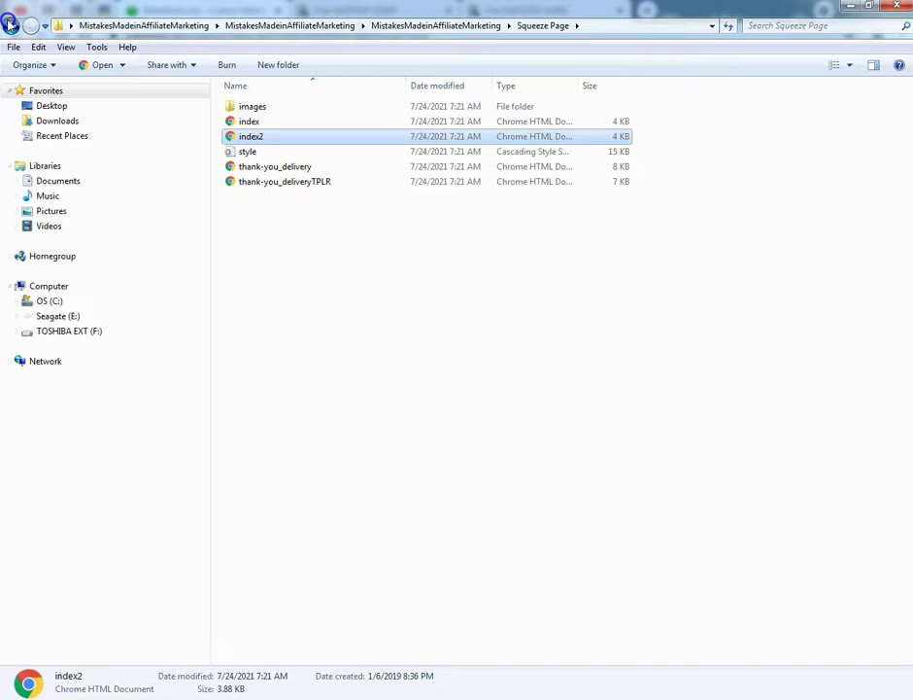
{"action": "left_click", "coordinate": [9, 24]}
{"action": "double_click", "coordinate": [273, 107]}
{"action": "left_click", "coordinate": [323, 107]}
{"action": "double_click", "coordinate": [323, 107]}
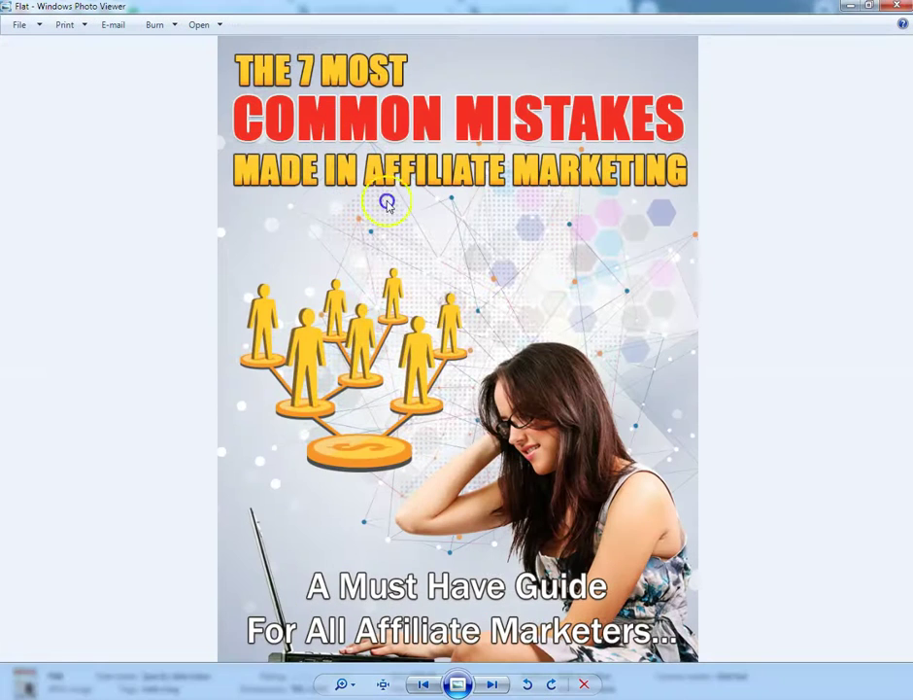
{"action": "left_click", "coordinate": [851, 7]}
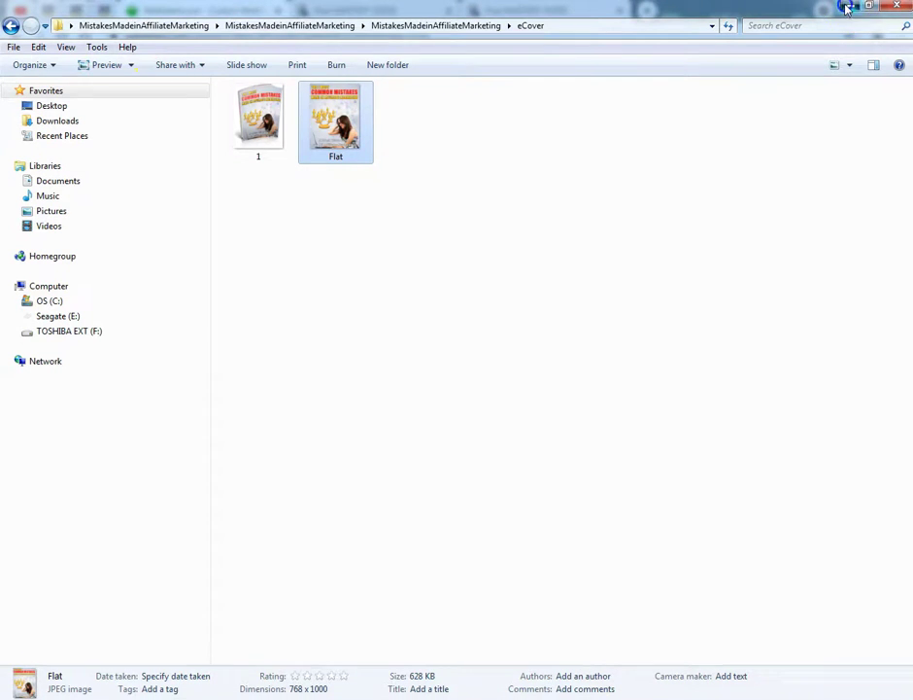
{"action": "left_click", "coordinate": [848, 8]}
{"action": "left_click", "coordinate": [298, 192]}
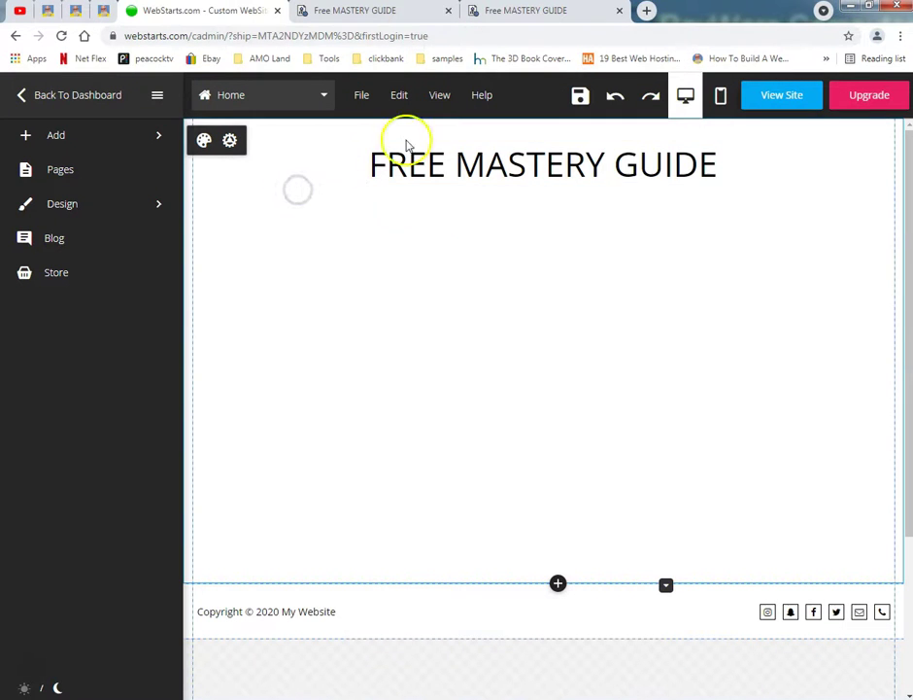
{"action": "left_click", "coordinate": [381, 11]}
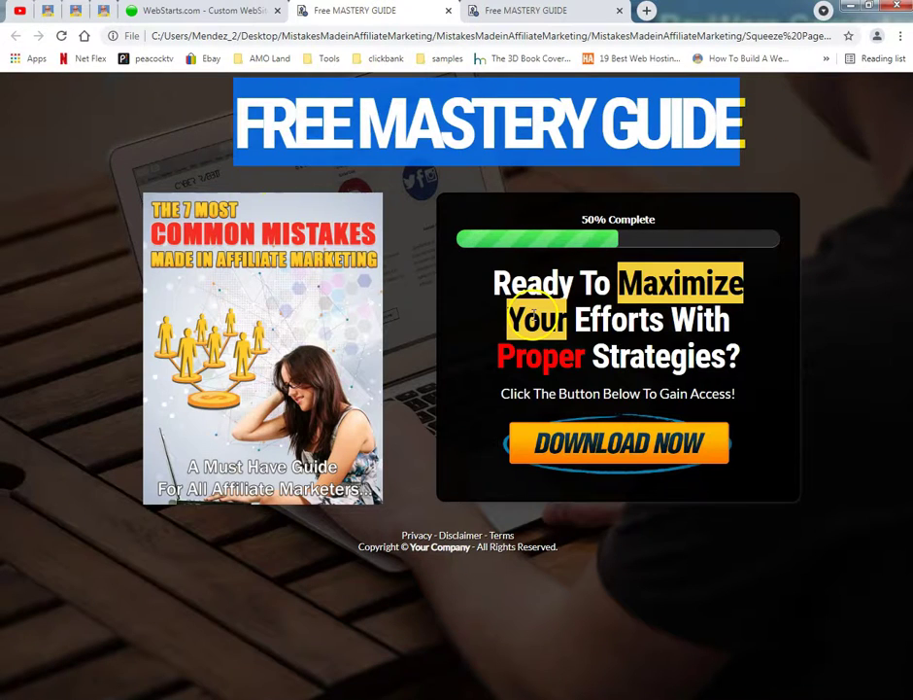
Copy the "Ready To Maximize Your Efforts With Proper Strategies?" text from the first squeeze page and return to the WebStarts editor.
{"action": "left_click_drag", "start_coordinate": [495, 282], "coordinate": [750, 355]}
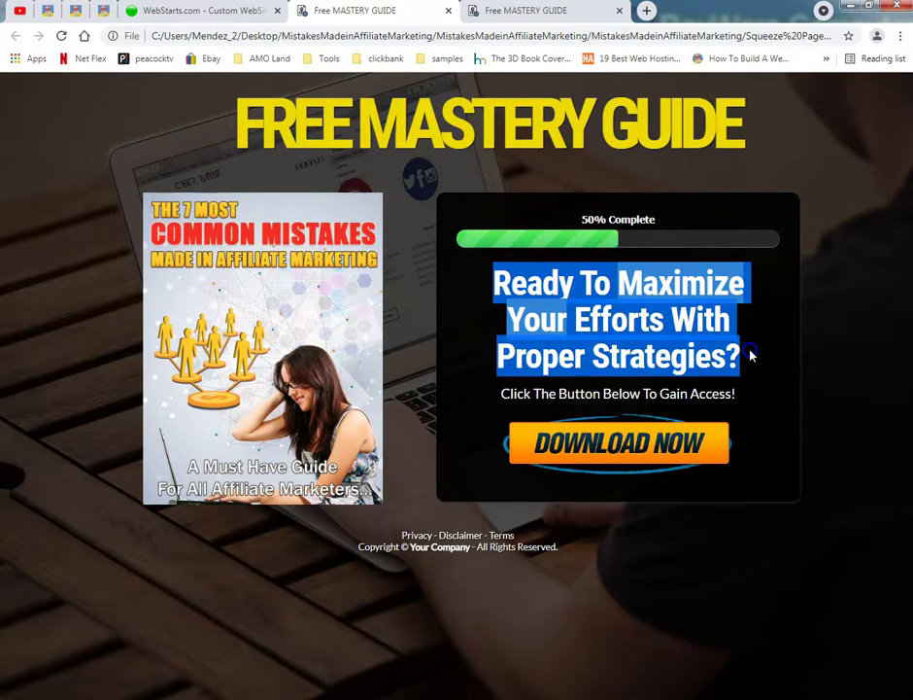
{"action": "right_click", "coordinate": [579, 313]}
{"action": "left_click", "coordinate": [664, 324]}
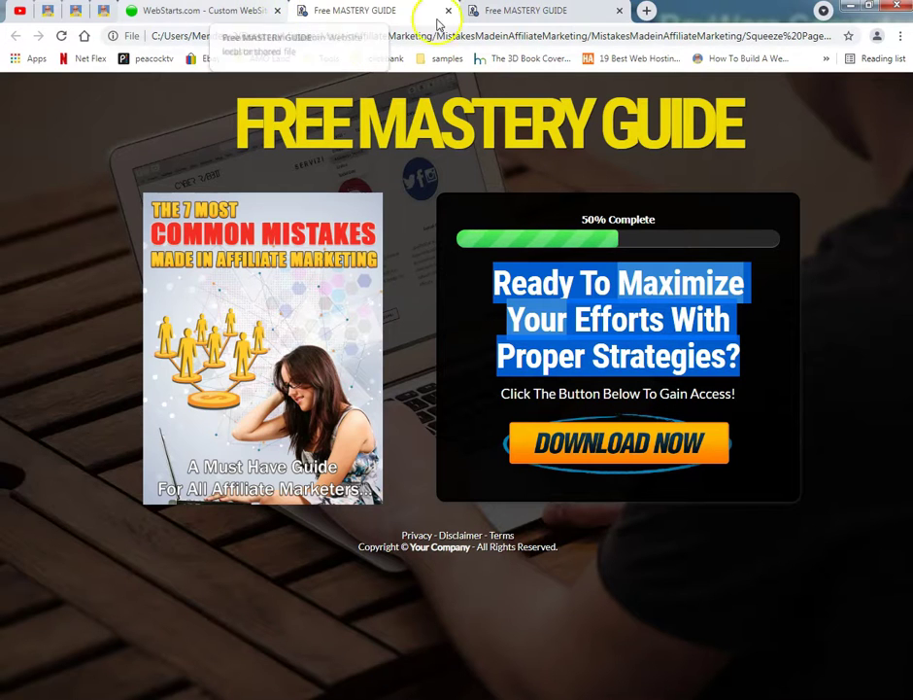
{"action": "left_click", "coordinate": [583, 11]}
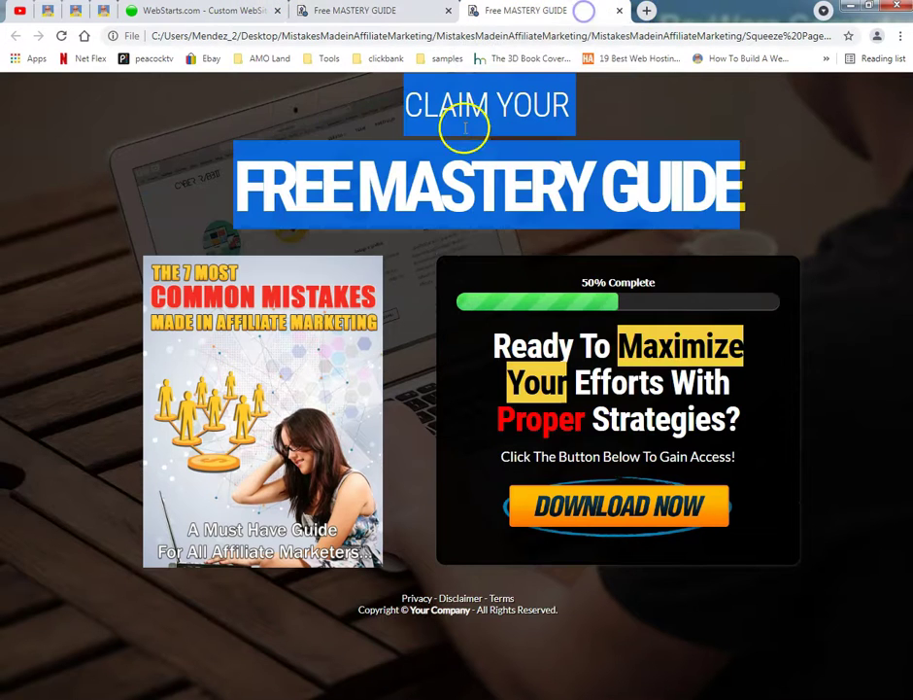
{"action": "left_click", "coordinate": [372, 11]}
{"action": "left_click", "coordinate": [226, 13]}
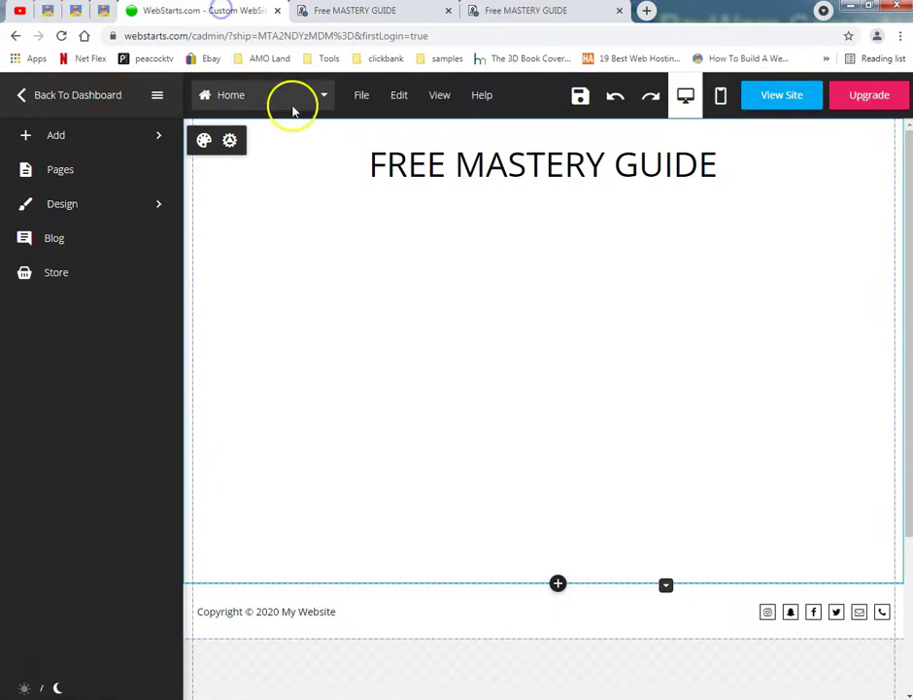
Add a subheading text element to the page and place it below the FREE MASTERY GUIDE heading.
{"action": "left_click", "coordinate": [70, 142]}
{"action": "left_click", "coordinate": [75, 175]}
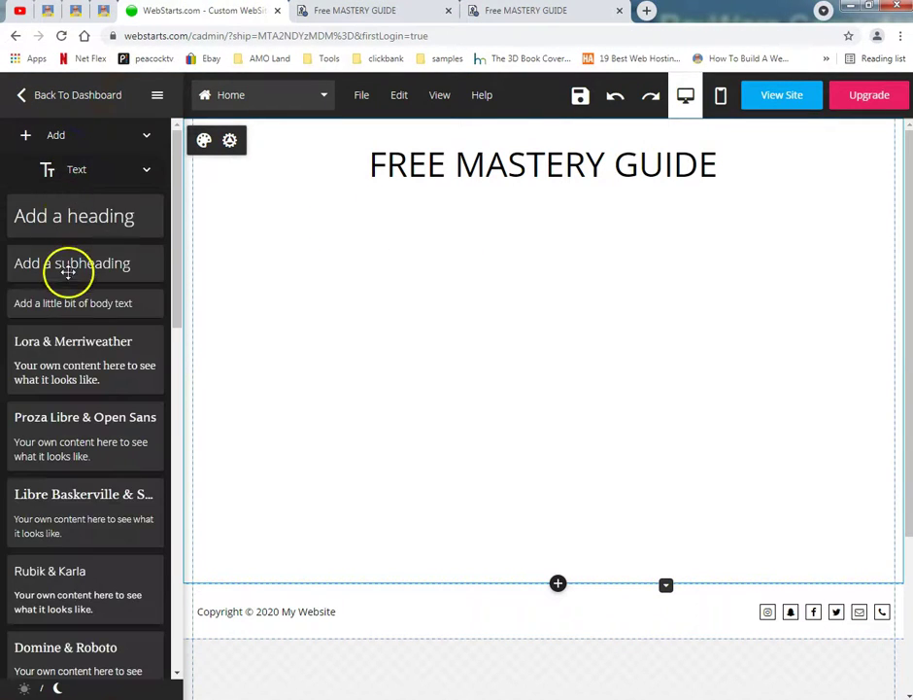
{"action": "left_click", "coordinate": [71, 270]}
{"action": "left_click_drag", "start_coordinate": [295, 143], "coordinate": [453, 231]}
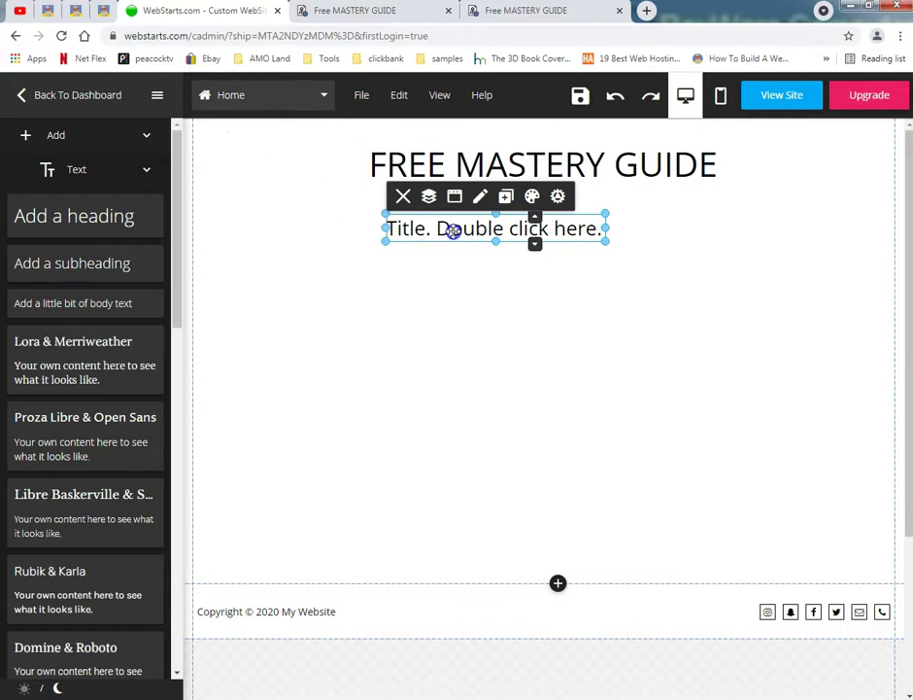
Replace the subheading's placeholder with the copied Ready To Maximize text and move it rightward to about X 431, Y 109.
{"action": "double_click", "coordinate": [454, 231]}
{"action": "key", "text": "ctrl+a"}
{"action": "key", "text": "ctrl+v"}
{"action": "left_click", "coordinate": [362, 296]}
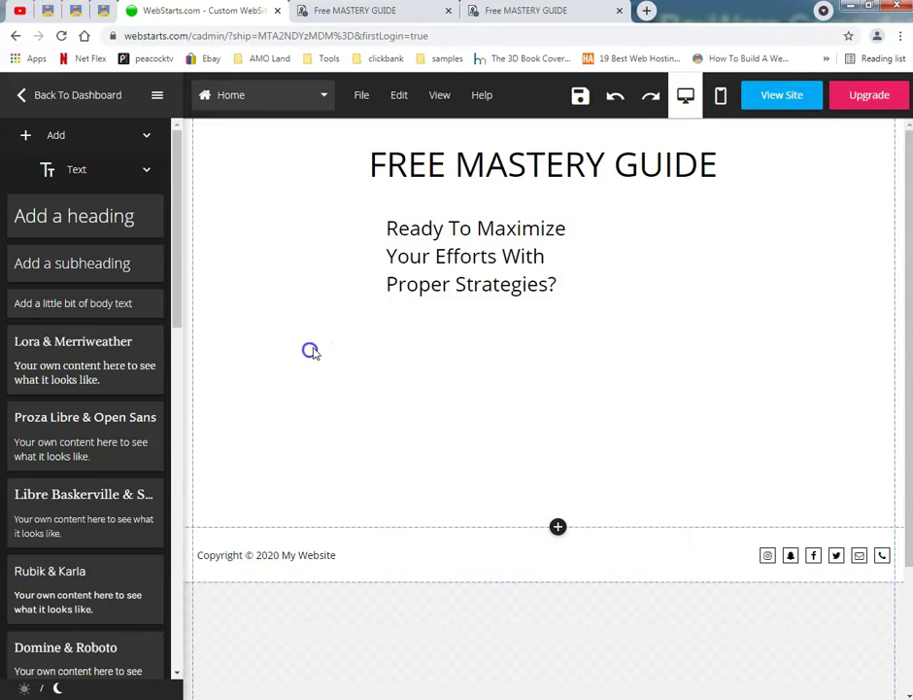
{"action": "left_click", "coordinate": [454, 258]}
{"action": "left_click_drag", "start_coordinate": [455, 258], "coordinate": [565, 236]}
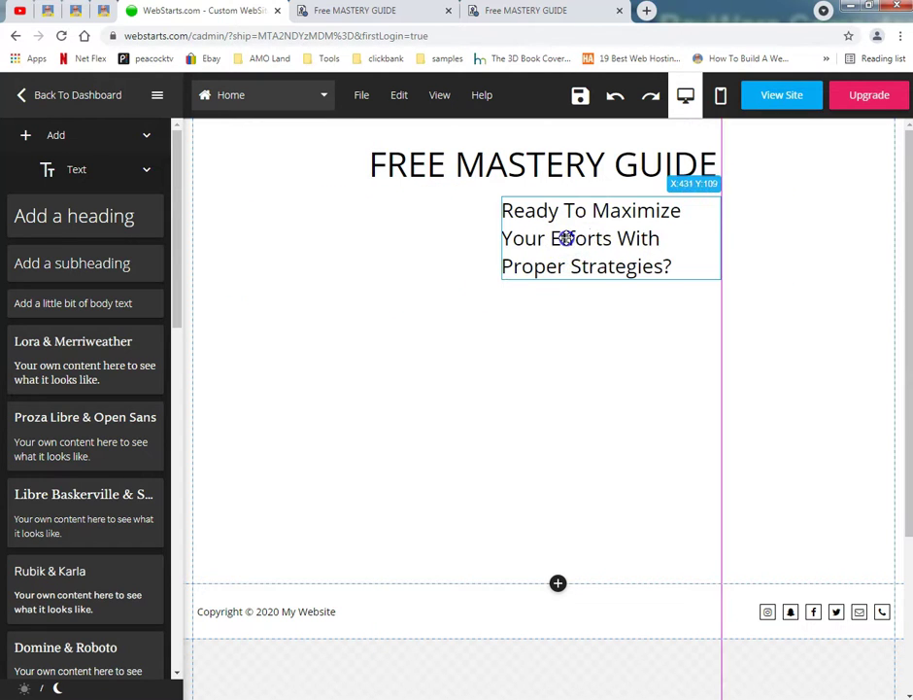
{"action": "left_click", "coordinate": [434, 310]}
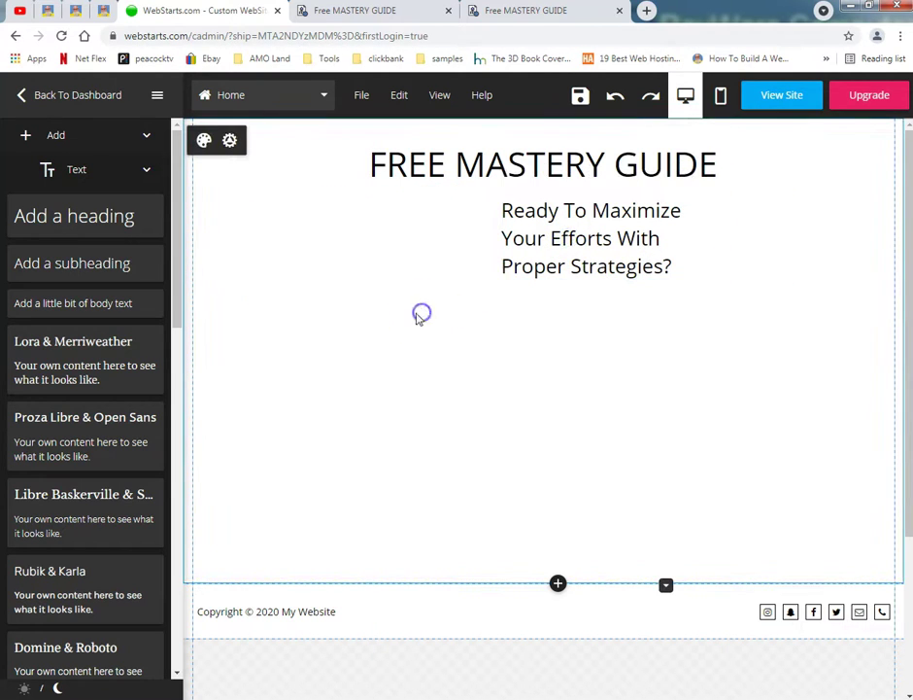
Start adding an image to the page and search the stock photos for "affiliate", looking through the pictures offered.
{"action": "left_click", "coordinate": [59, 137]}
{"action": "left_click", "coordinate": [64, 146]}
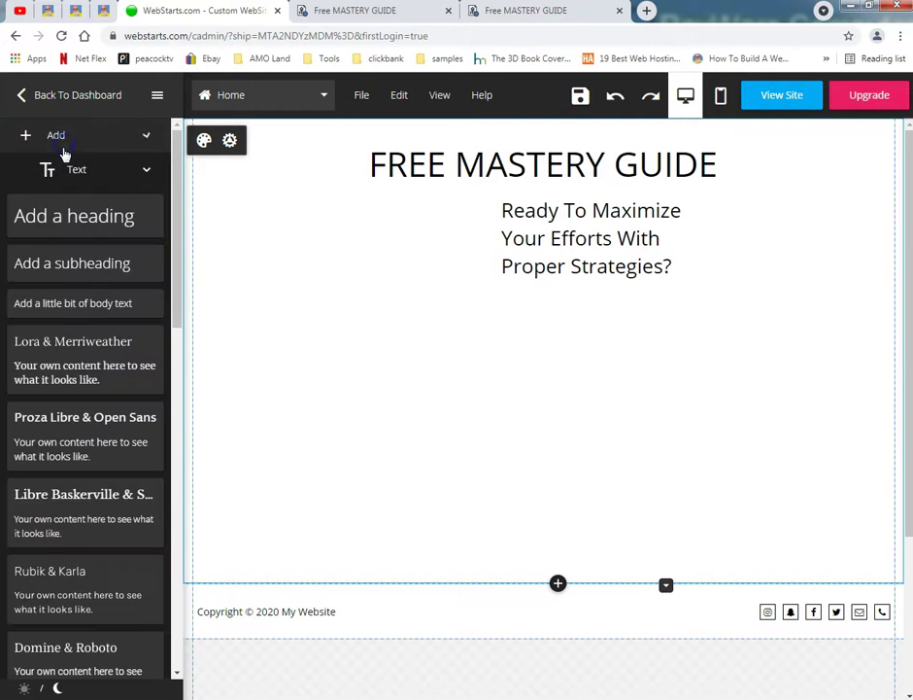
{"action": "left_click", "coordinate": [113, 175]}
{"action": "left_click_drag", "start_coordinate": [111, 214], "coordinate": [108, 208]}
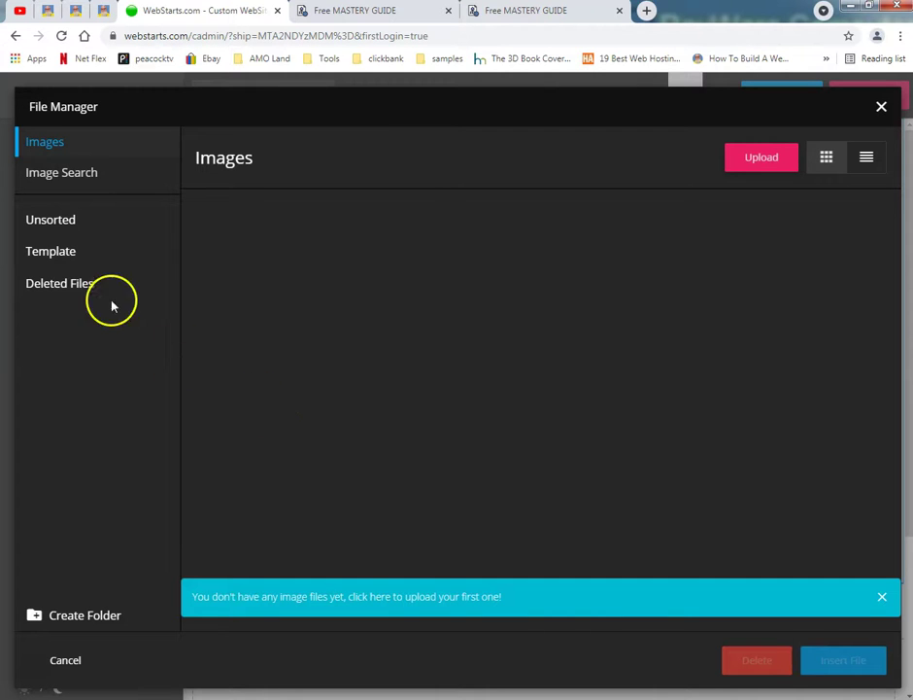
{"action": "left_click", "coordinate": [97, 179]}
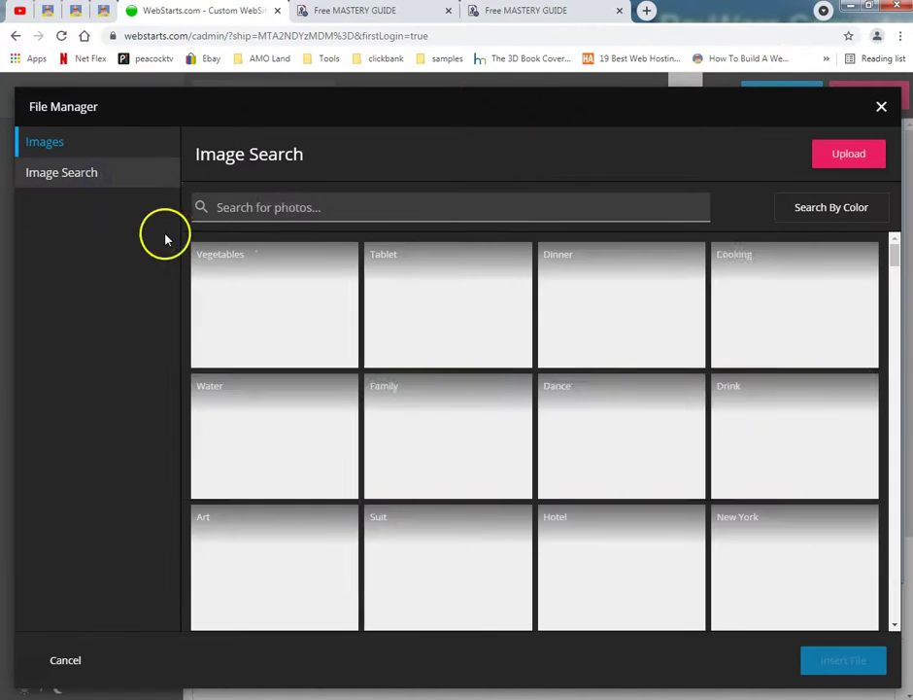
{"action": "left_click", "coordinate": [291, 210]}
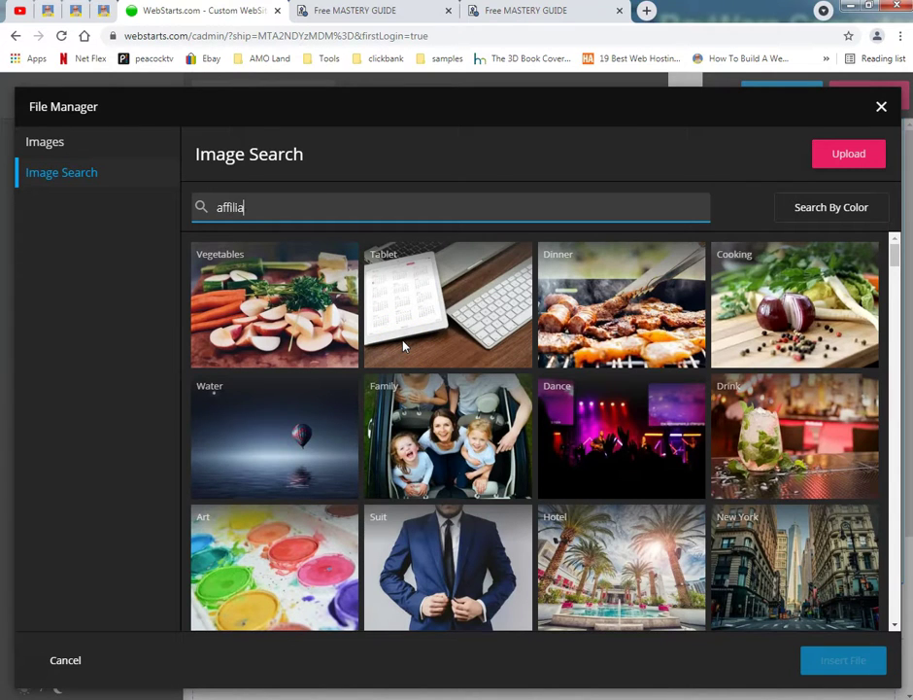
{"action": "type", "text": "affiliater"}
{"action": "key", "text": "BackSpace"}
{"action": "key", "text": "Return"}
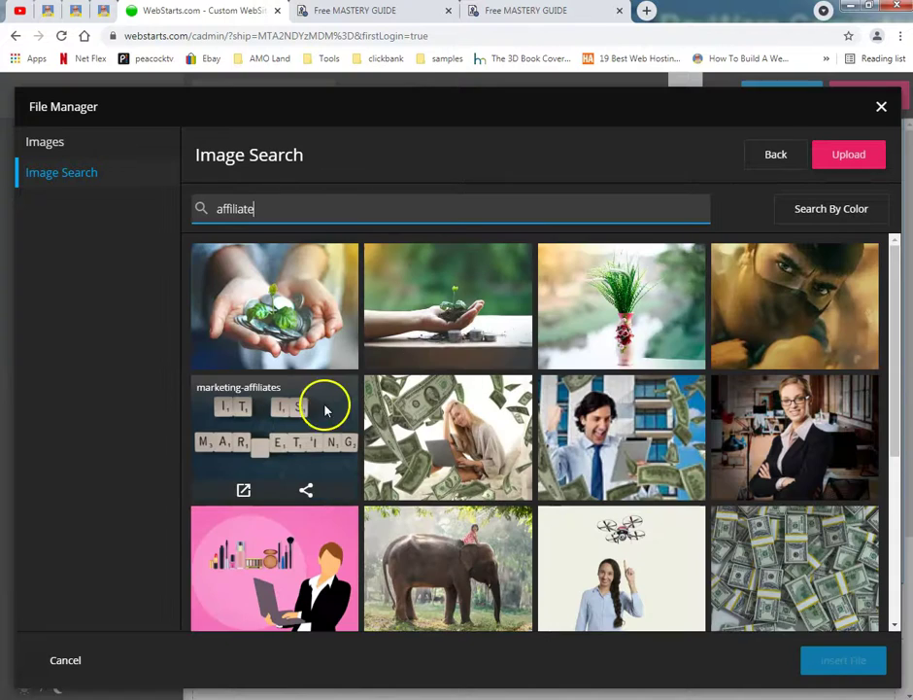
{"action": "scroll", "coordinate": [331, 440], "scroll_direction": "down", "scroll_amount": 2}
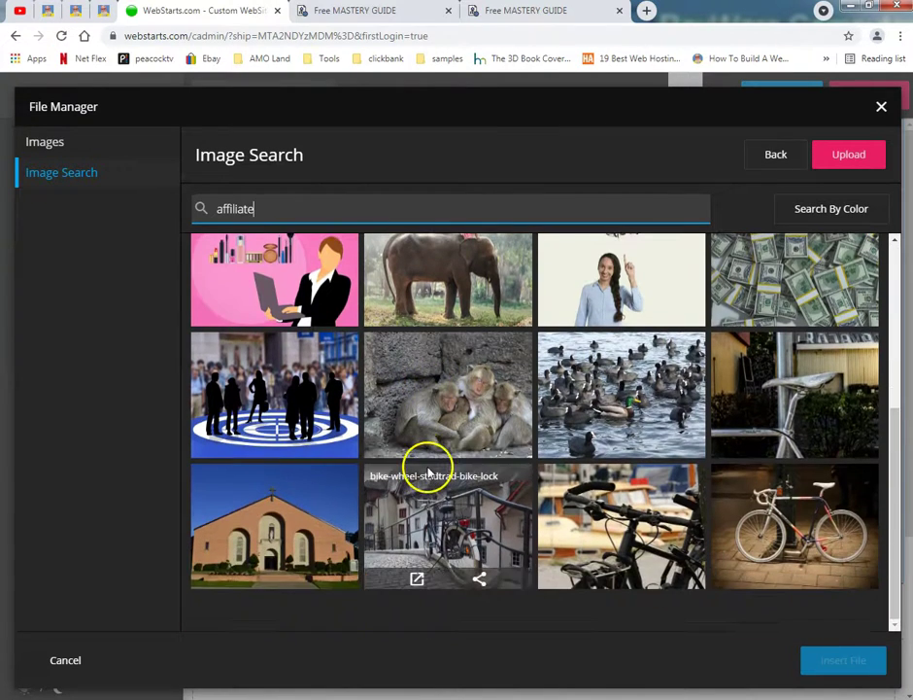
{"action": "scroll", "coordinate": [428, 464], "scroll_direction": "up", "scroll_amount": 2}
Search the stock photos for "ebbok" and look through the pictures offered.
{"action": "key", "text": "ctrl+a"}
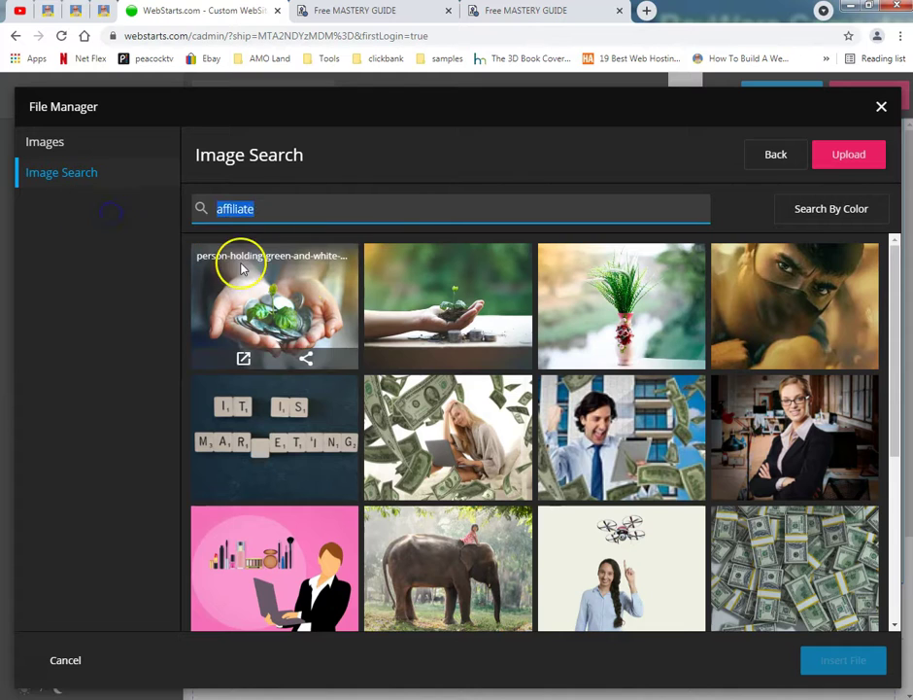
{"action": "type", "text": "ebbo"}
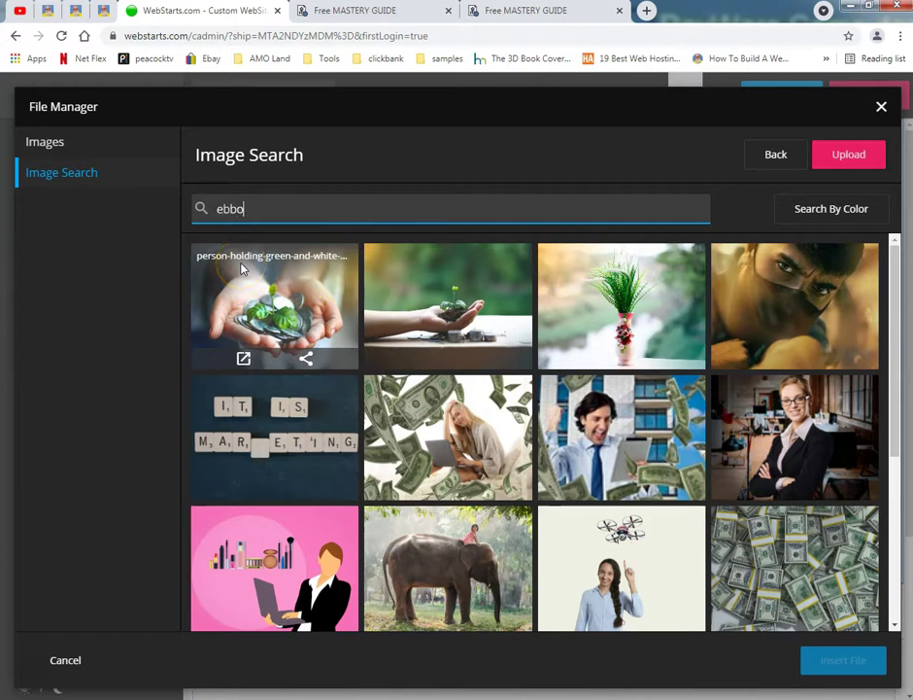
{"action": "type", "text": "k"}
{"action": "key", "text": "Return"}
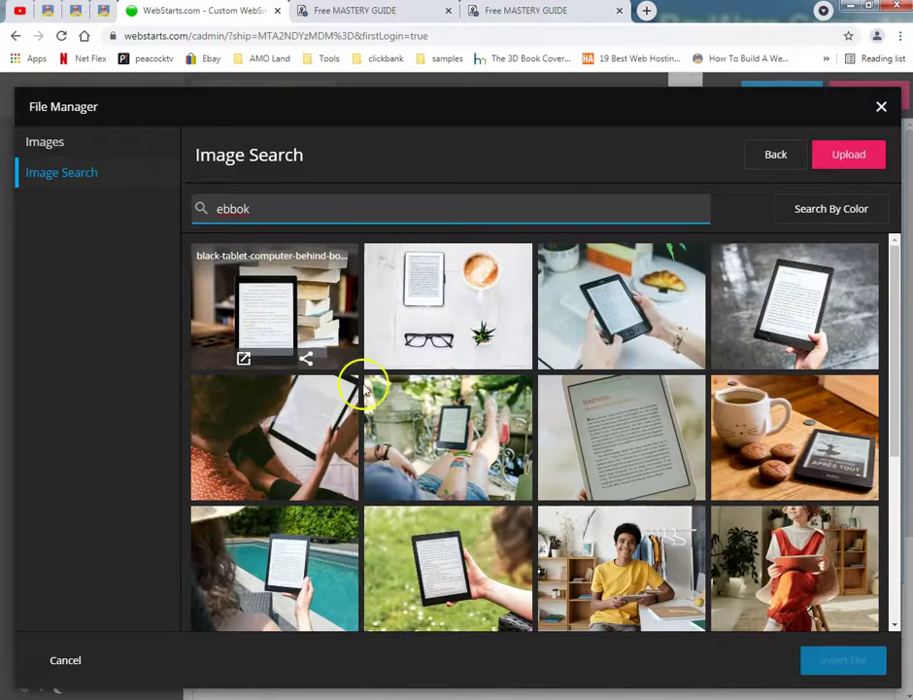
{"action": "scroll", "coordinate": [398, 393], "scroll_direction": "down", "scroll_amount": 3}
{"action": "scroll", "coordinate": [394, 383], "scroll_direction": "down", "scroll_amount": 1}
{"action": "scroll", "coordinate": [394, 383], "scroll_direction": "up", "scroll_amount": 2}
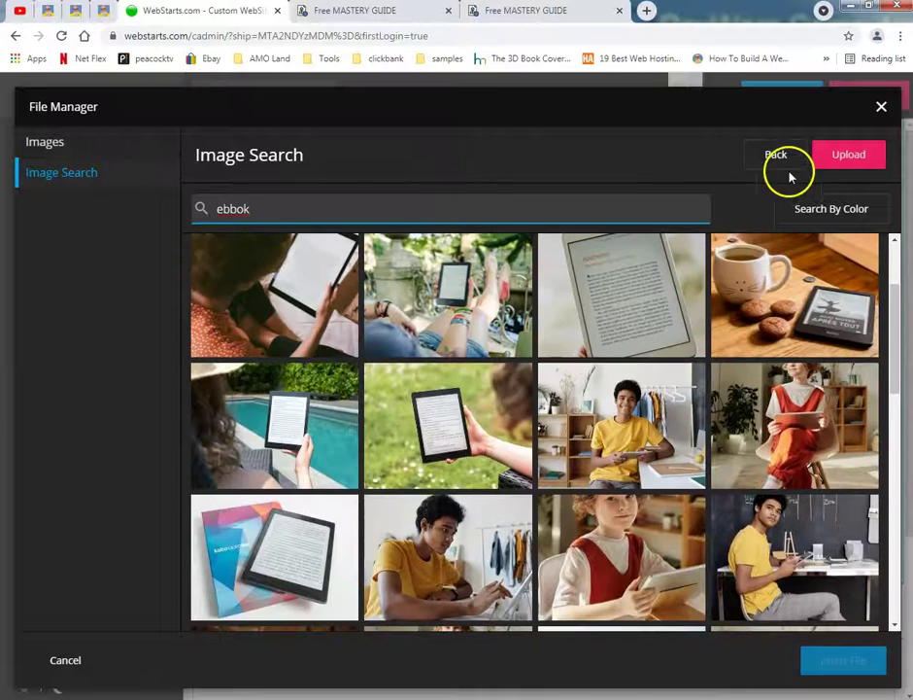
Upload the cover image named 1 from the eCover folder inside the desktop's MistakesMadeinAffiliateMarketing folder.
{"action": "left_click", "coordinate": [836, 151]}
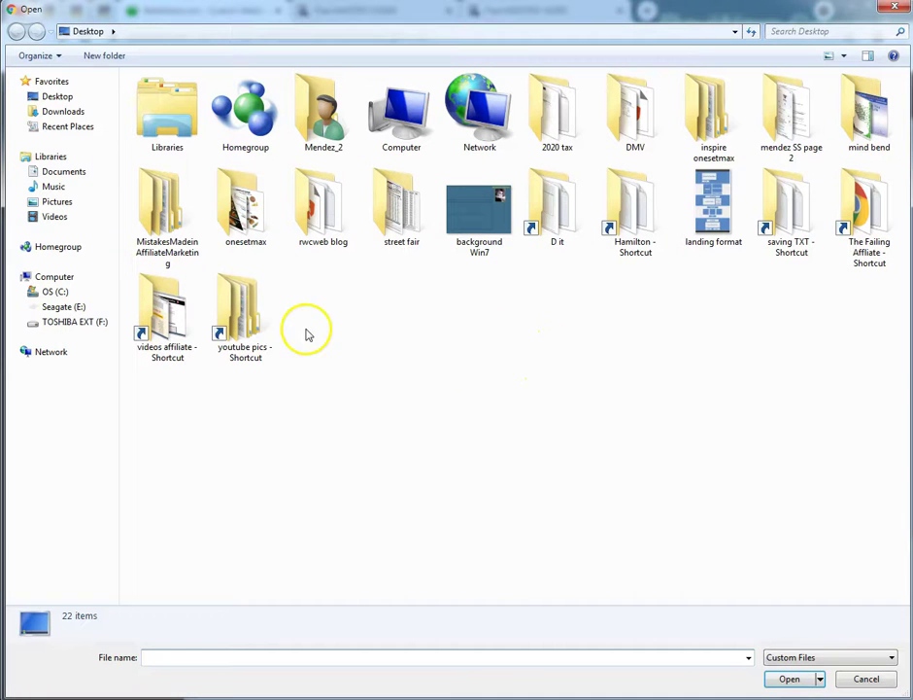
{"action": "double_click", "coordinate": [164, 209]}
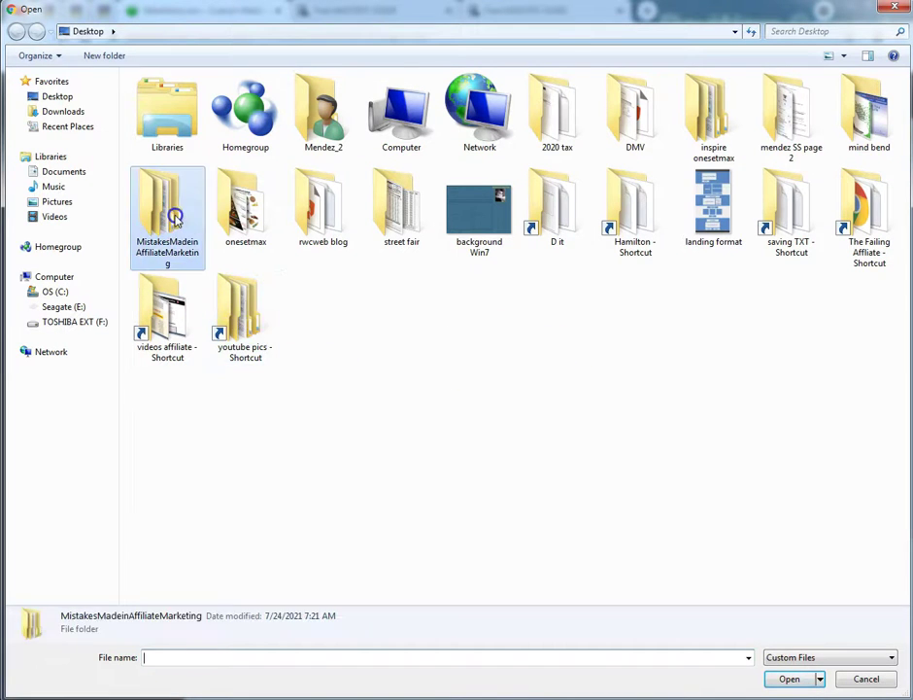
{"action": "double_click", "coordinate": [216, 101]}
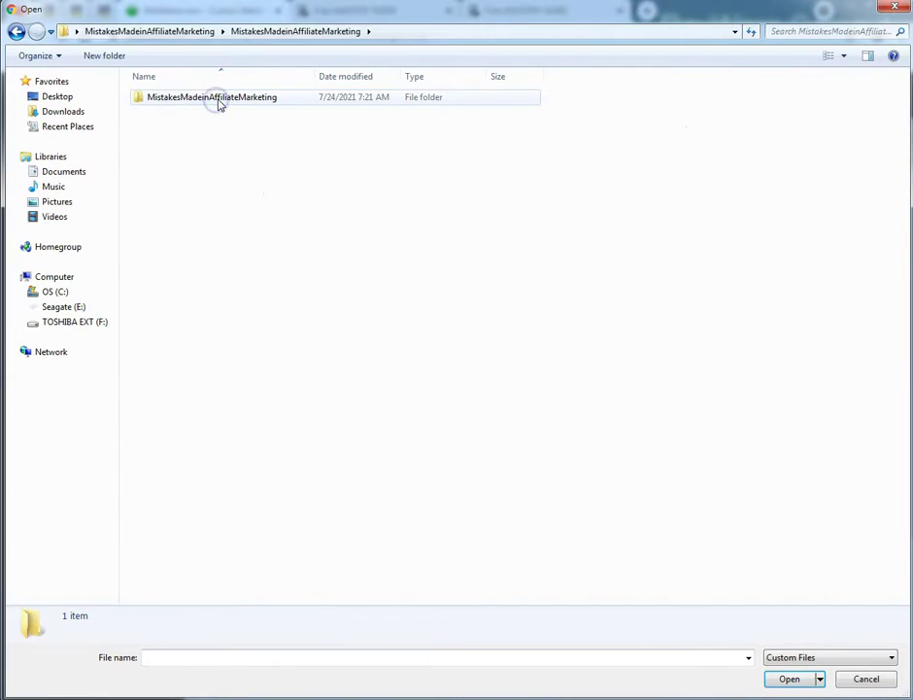
{"action": "double_click", "coordinate": [219, 101]}
{"action": "double_click", "coordinate": [221, 101]}
{"action": "left_click", "coordinate": [167, 112]}
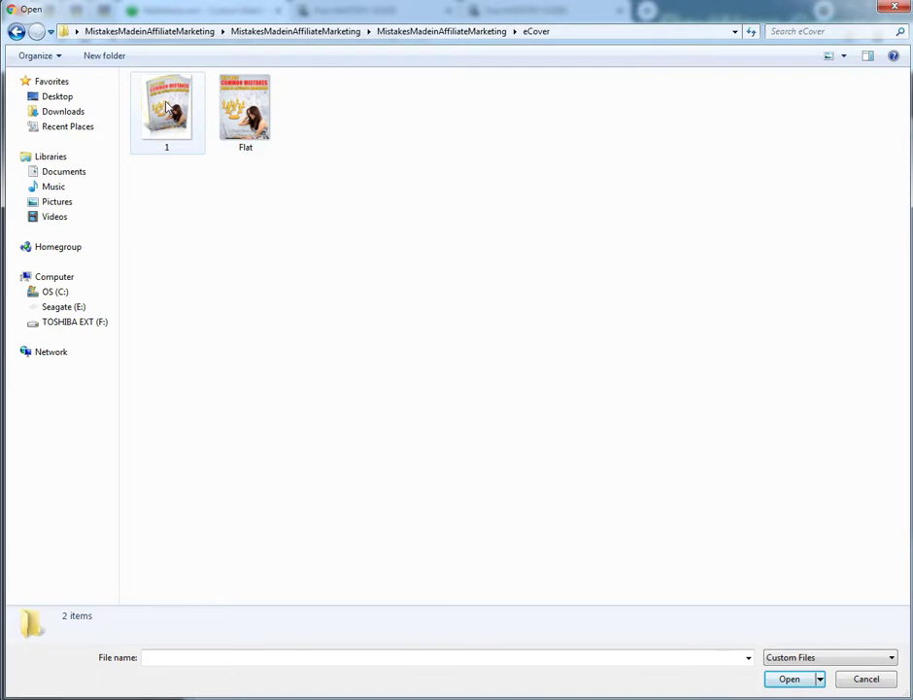
{"action": "left_click", "coordinate": [167, 109]}
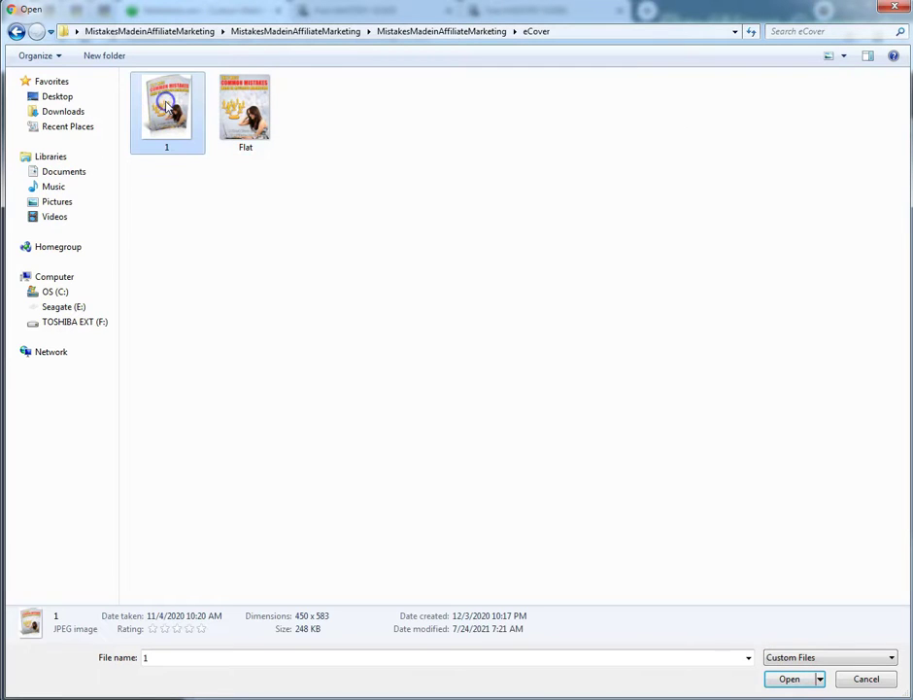
{"action": "left_click", "coordinate": [785, 679]}
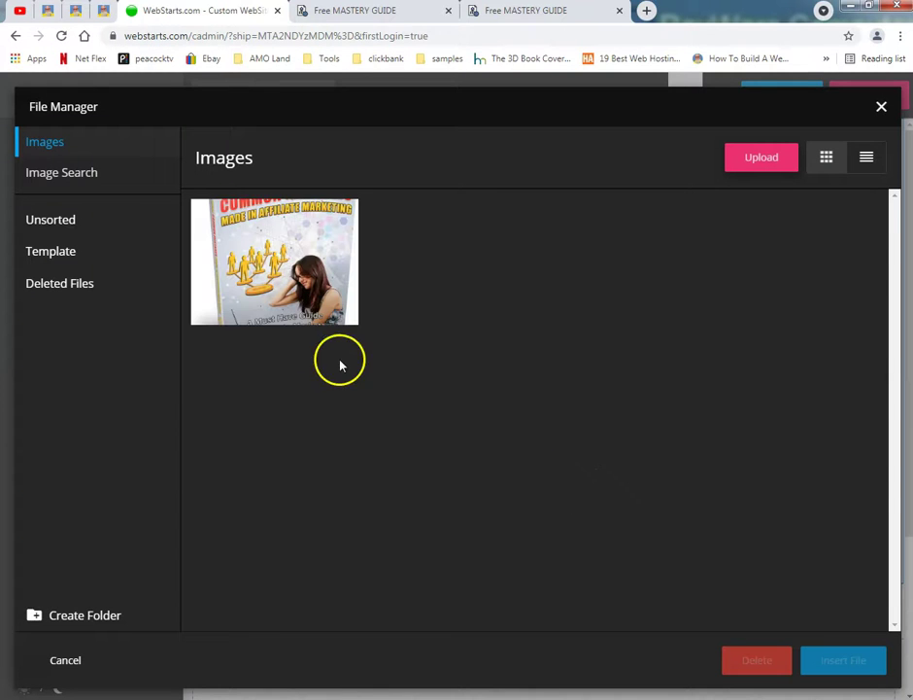
Insert the uploaded book cover image into the page.
{"action": "mouse_move", "coordinate": [282, 289]}
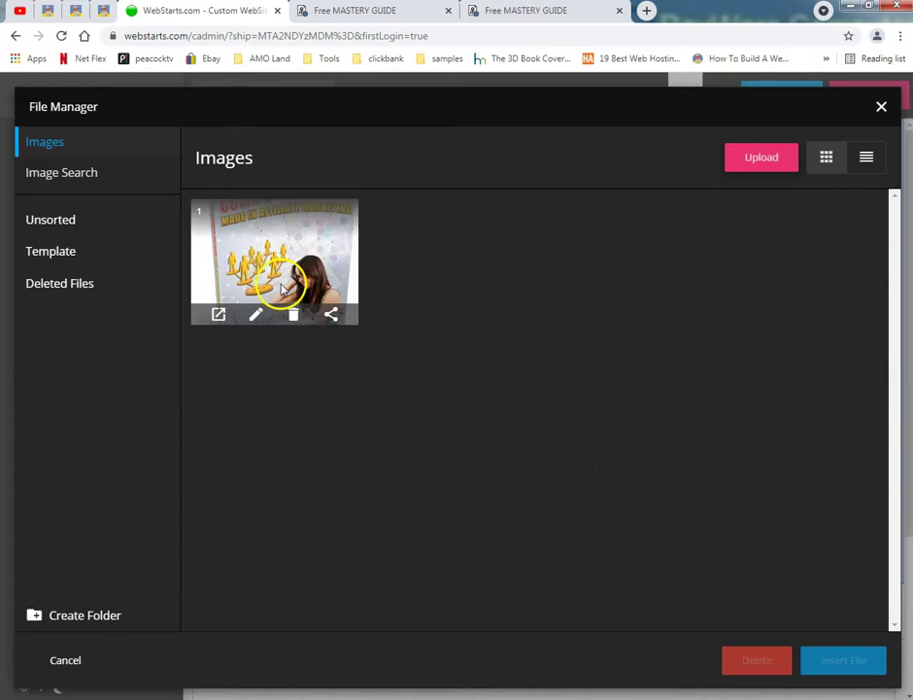
{"action": "left_click", "coordinate": [265, 262]}
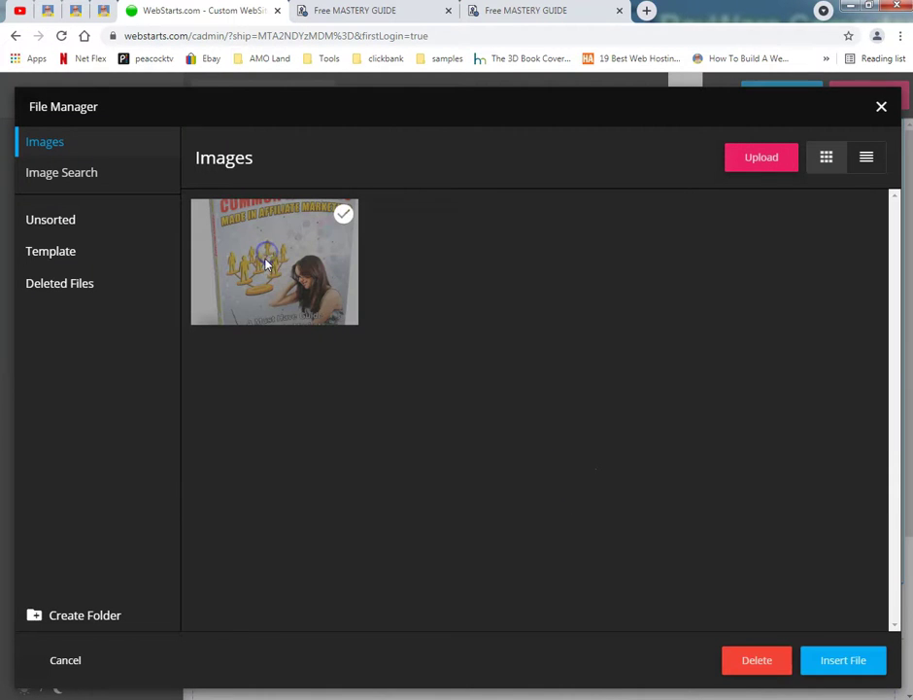
{"action": "left_click", "coordinate": [827, 659]}
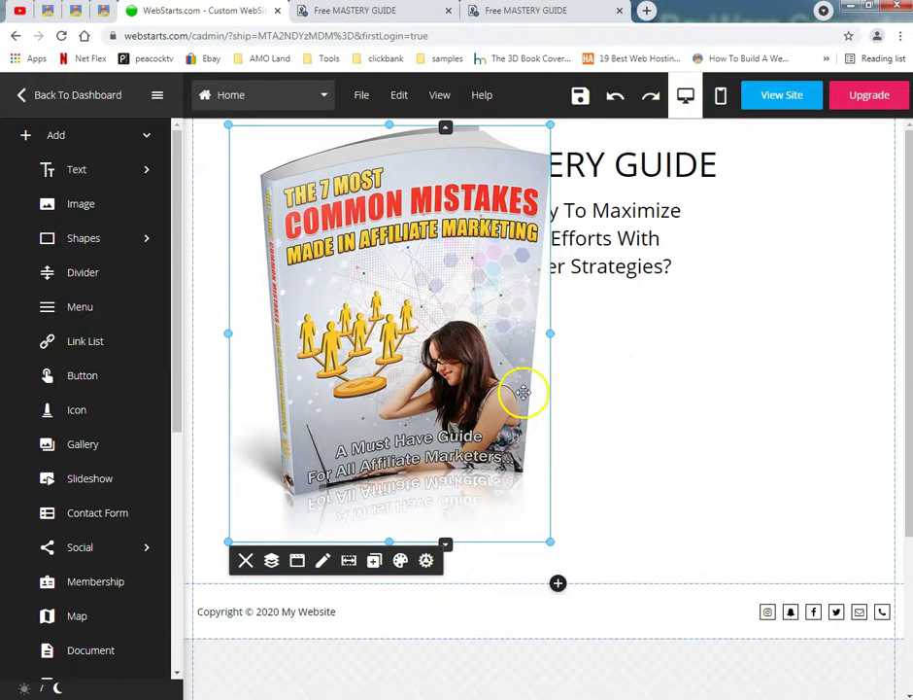
Collapse the editor's sidebar, extend the body section downward and position the book cover on the page's left side beneath the heading.
{"action": "left_click", "coordinate": [159, 95]}
{"action": "left_click_drag", "start_coordinate": [321, 233], "coordinate": [285, 304]}
{"action": "left_click_drag", "start_coordinate": [449, 187], "coordinate": [419, 224]}
{"action": "left_click_drag", "start_coordinate": [535, 242], "coordinate": [537, 406]}
{"action": "left_click_drag", "start_coordinate": [309, 324], "coordinate": [291, 335]}
Widen the Ready To Maximize subheading to two lines, place it right of the book cover and adjust the main heading's position above them.
{"action": "left_click_drag", "start_coordinate": [481, 384], "coordinate": [486, 243]}
{"action": "left_click_drag", "start_coordinate": [664, 269], "coordinate": [746, 259]}
{"action": "left_click_drag", "start_coordinate": [586, 311], "coordinate": [608, 244]}
{"action": "mouse_move", "coordinate": [473, 165]}
{"action": "left_mouse_down"}
{"action": "mouse_move", "coordinate": [473, 145]}
{"action": "mouse_move", "coordinate": [466, 156]}
{"action": "left_mouse_up"}
{"action": "left_click", "coordinate": [526, 350]}
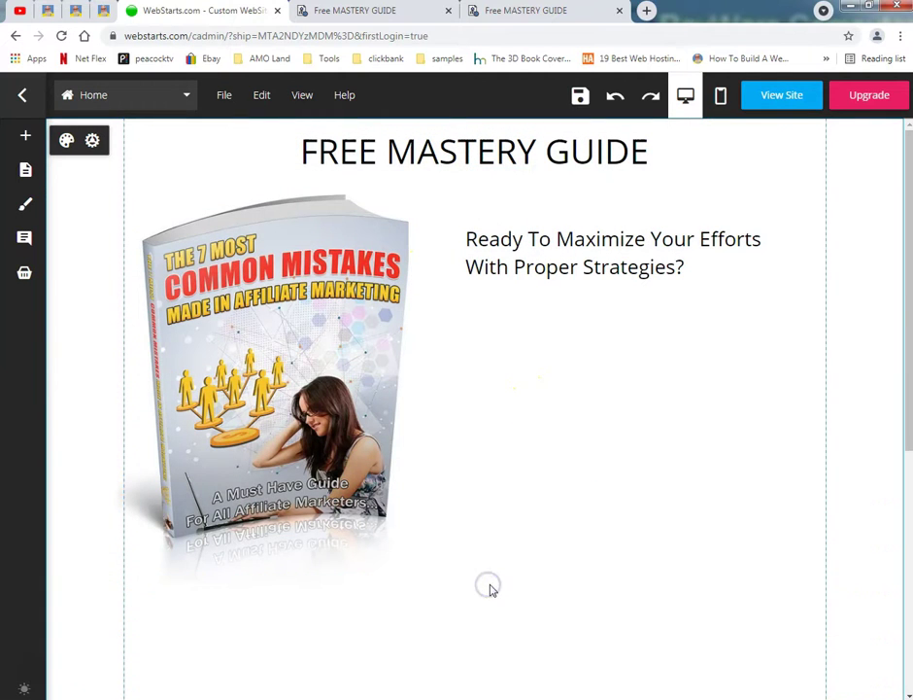
Delete the social media icons from the page footer.
{"action": "scroll", "coordinate": [495, 574], "scroll_direction": "down", "scroll_amount": 2}
{"action": "scroll", "coordinate": [515, 532], "scroll_direction": "up", "scroll_amount": 2}
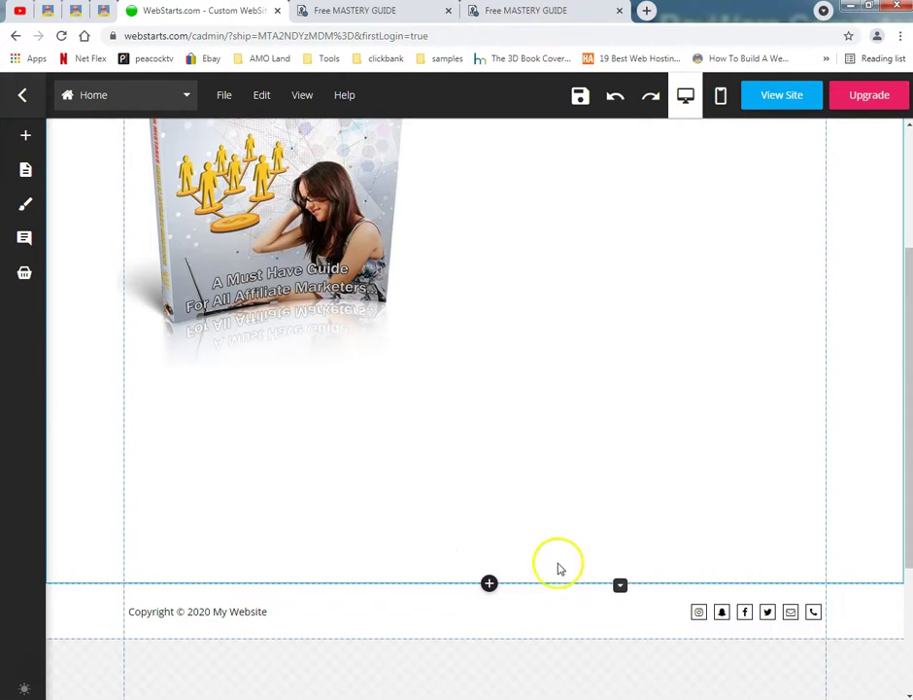
{"action": "left_click", "coordinate": [751, 617]}
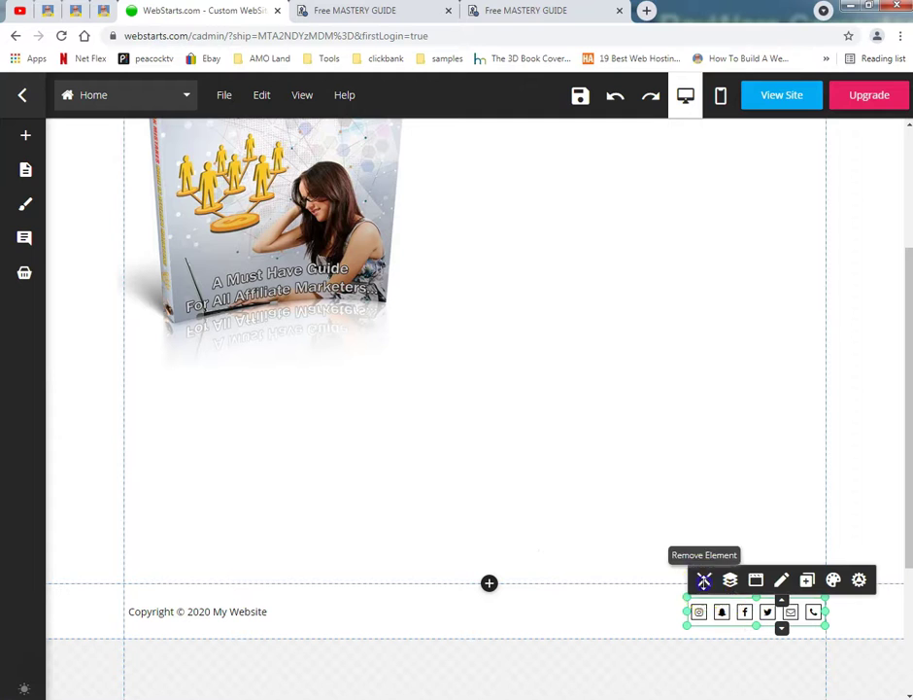
{"action": "left_click", "coordinate": [704, 579]}
{"action": "scroll", "coordinate": [438, 492], "scroll_direction": "up", "scroll_amount": 3}
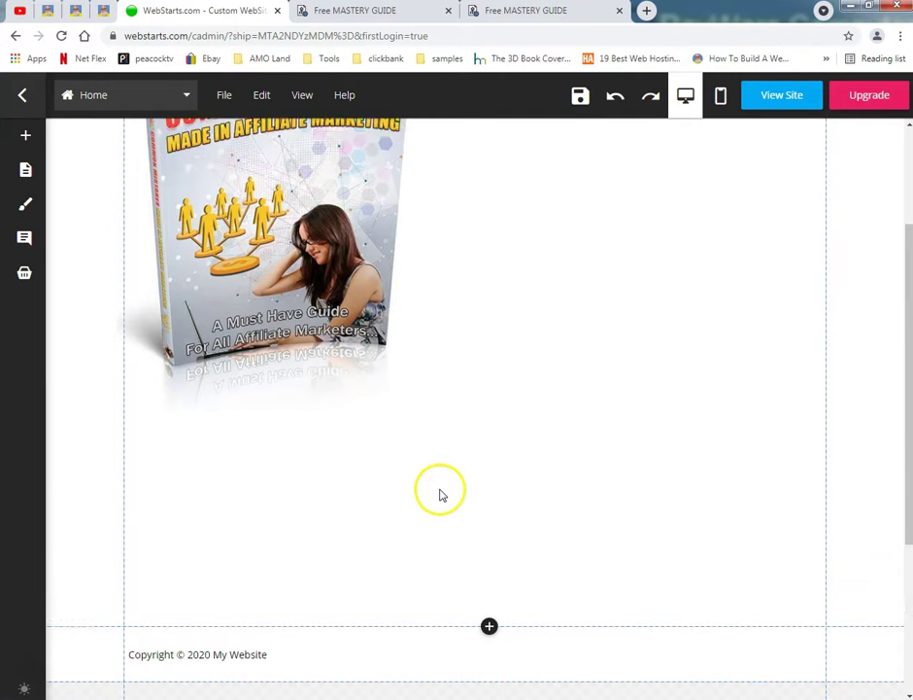
View the rwcweb.com opt-in page and examine the layout of the rwcweb.com/hubsite page with its book cover and email form.
{"action": "left_click", "coordinate": [48, 14]}
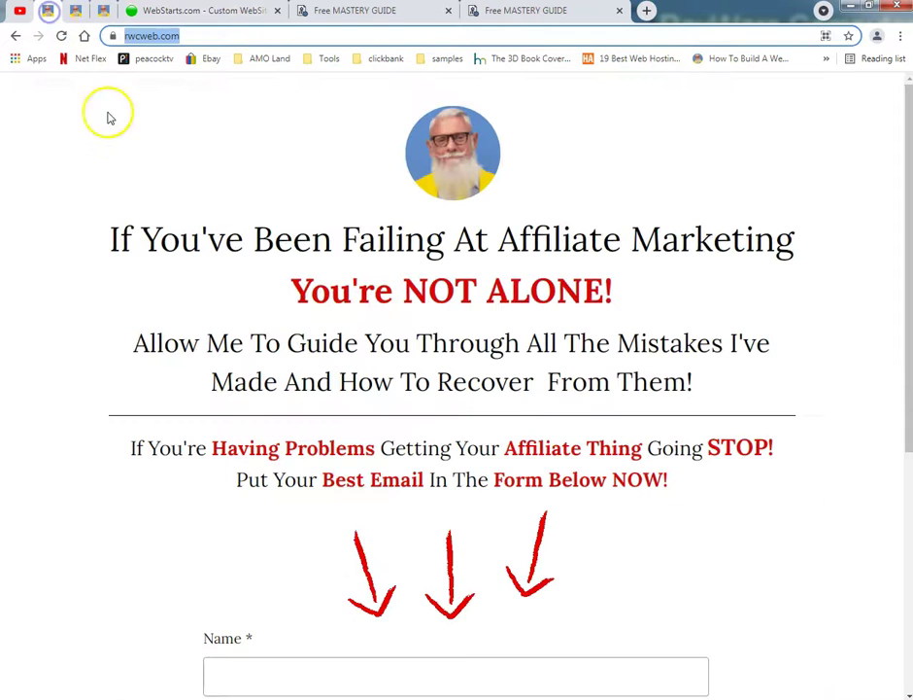
{"action": "left_click", "coordinate": [77, 10]}
{"action": "scroll", "coordinate": [291, 311], "scroll_direction": "down", "scroll_amount": 4}
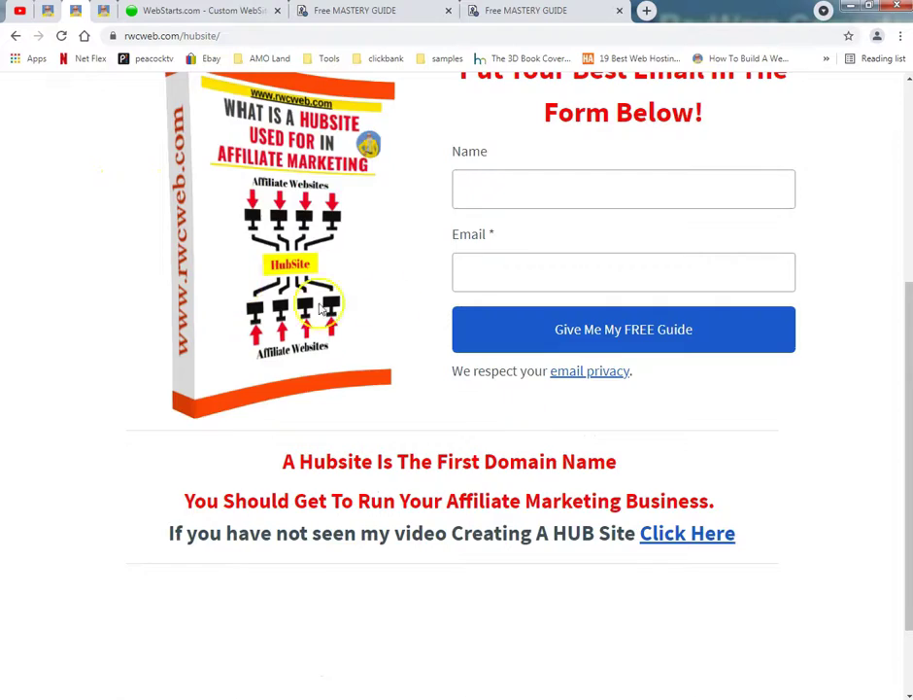
{"action": "scroll", "coordinate": [329, 333], "scroll_direction": "up", "scroll_amount": 3}
{"action": "scroll", "coordinate": [320, 345], "scroll_direction": "down", "scroll_amount": 2}
{"action": "scroll", "coordinate": [321, 347], "scroll_direction": "up", "scroll_amount": 1}
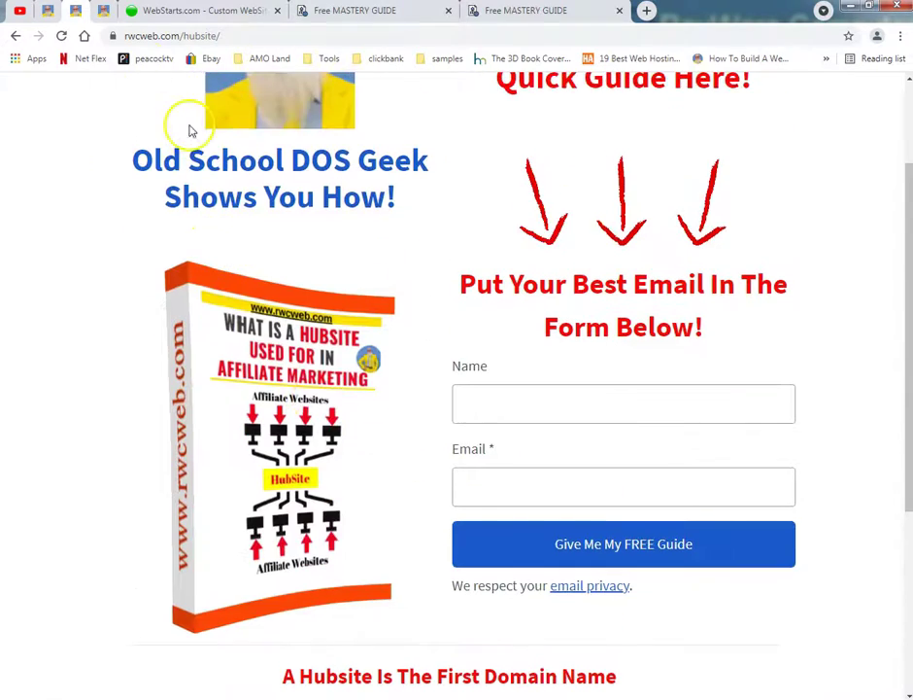
Examine the book cover and opt-in form layout on the rwcwebpages.webstarts.com page and return to the WebStarts editor.
{"action": "left_click", "coordinate": [104, 11]}
{"action": "scroll", "coordinate": [136, 267], "scroll_direction": "down", "scroll_amount": 5}
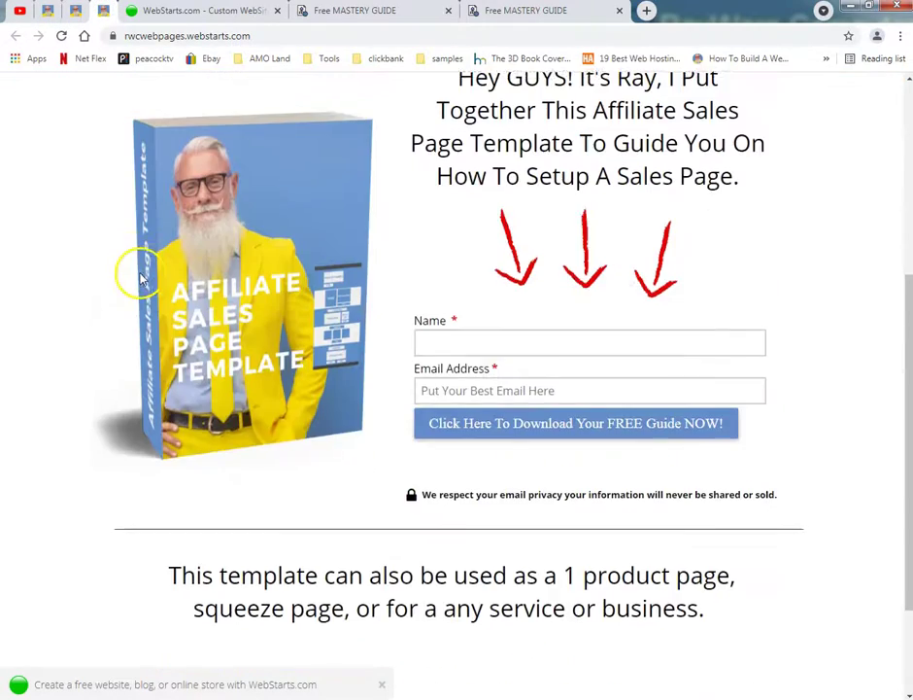
{"action": "scroll", "coordinate": [142, 282], "scroll_direction": "up", "scroll_amount": 5}
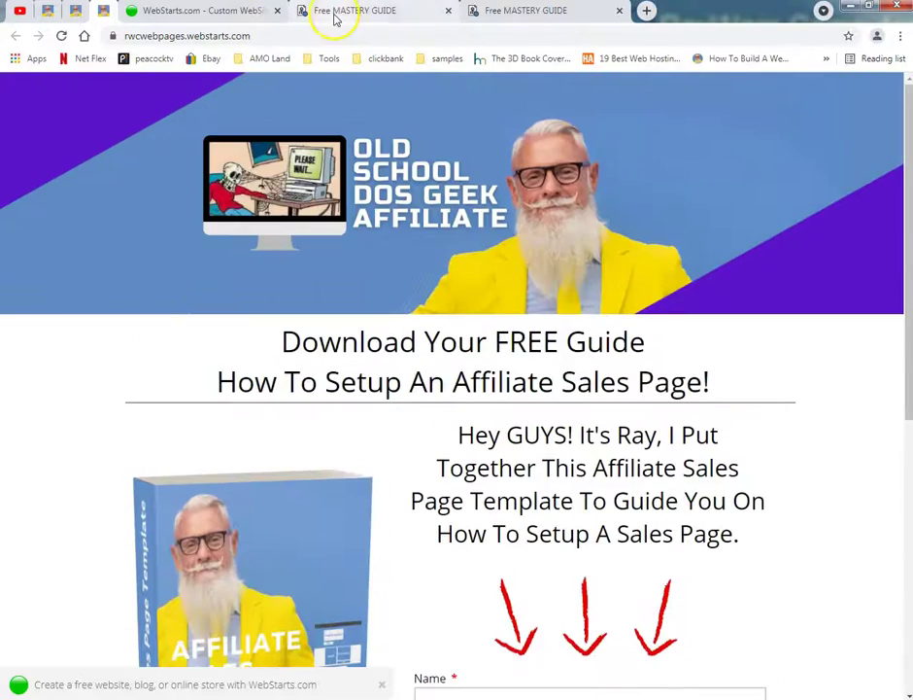
{"action": "left_click", "coordinate": [180, 10]}
{"action": "mouse_move", "coordinate": [48, 182]}
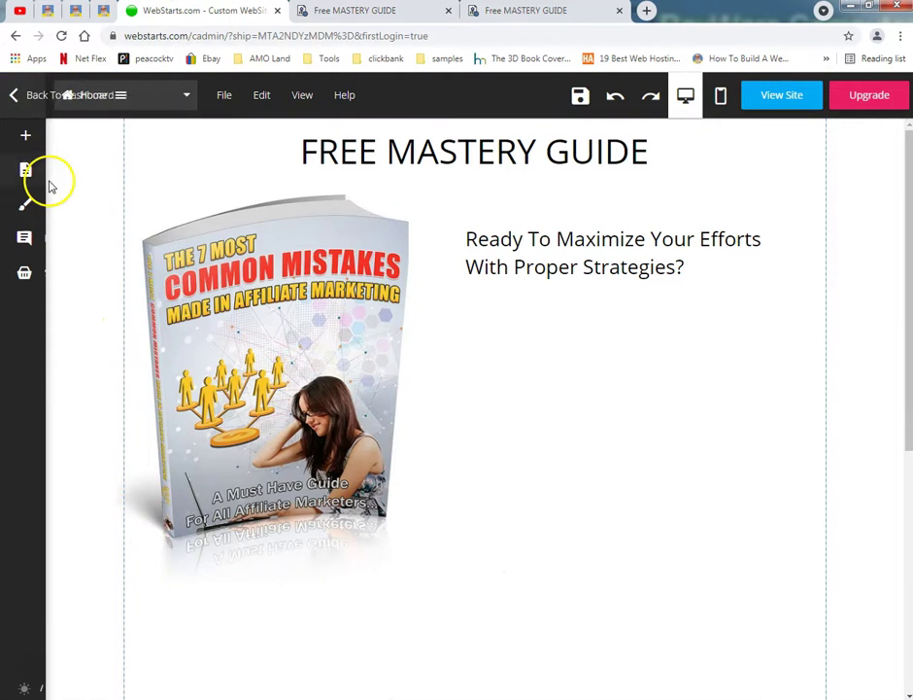
{"action": "left_click", "coordinate": [56, 134]}
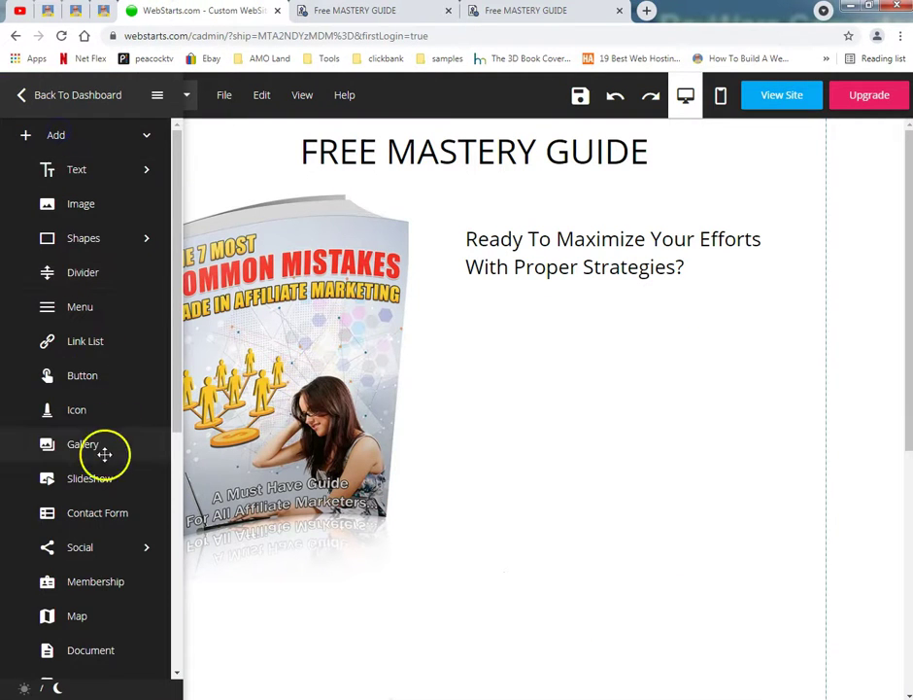
{"action": "scroll", "coordinate": [97, 462], "scroll_direction": "down", "scroll_amount": 2}
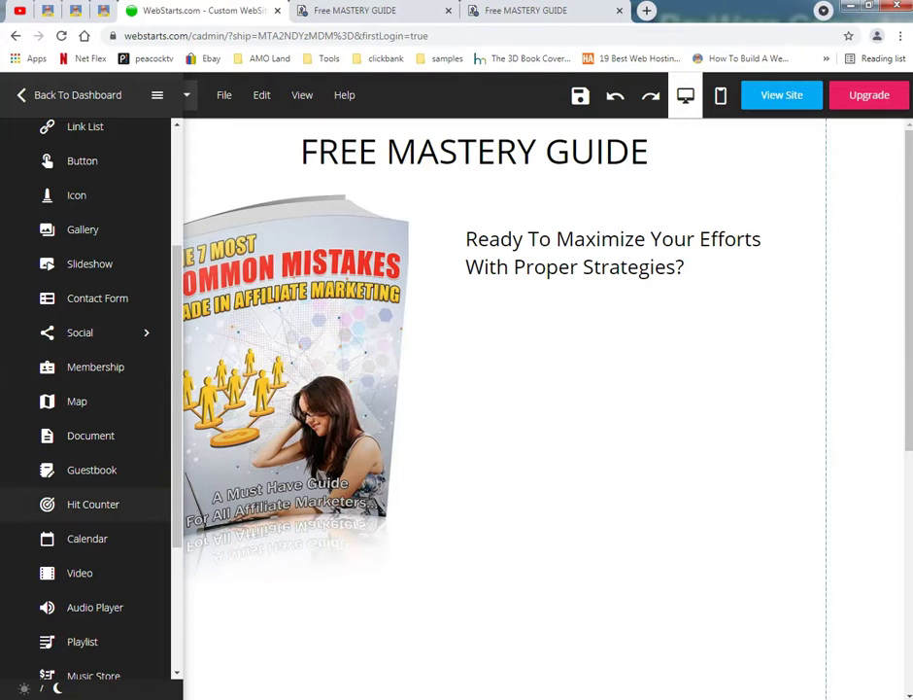
{"action": "scroll", "coordinate": [37, 490], "scroll_direction": "up", "scroll_amount": 2}
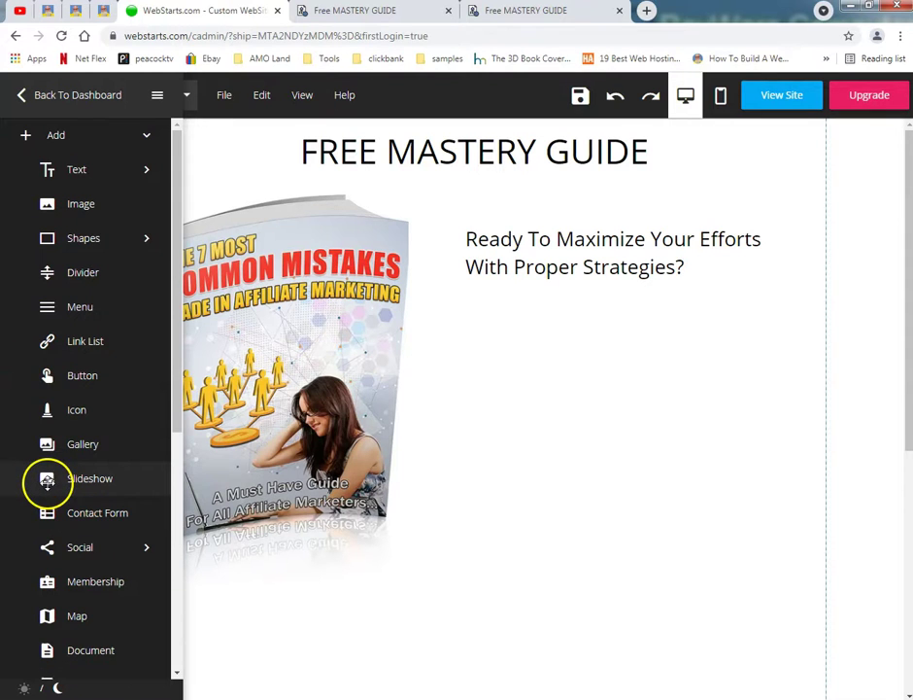
{"action": "left_click", "coordinate": [90, 379]}
{"action": "left_click_drag", "start_coordinate": [234, 143], "coordinate": [569, 475]}
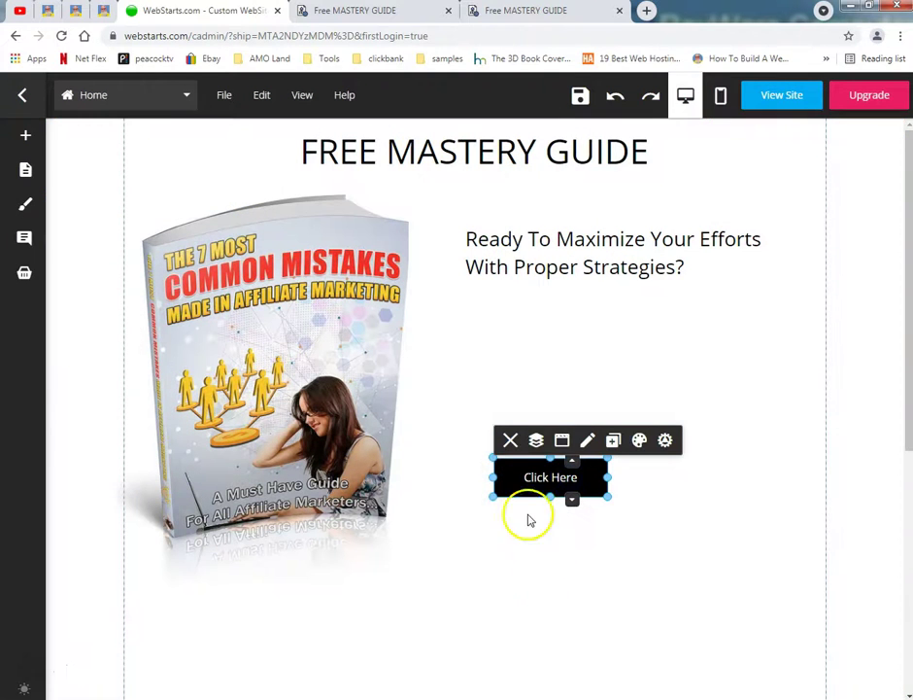
{"action": "left_click", "coordinate": [510, 440]}
Start a new contact form containing a name field and an email field.
{"action": "mouse_move", "coordinate": [20, 225]}
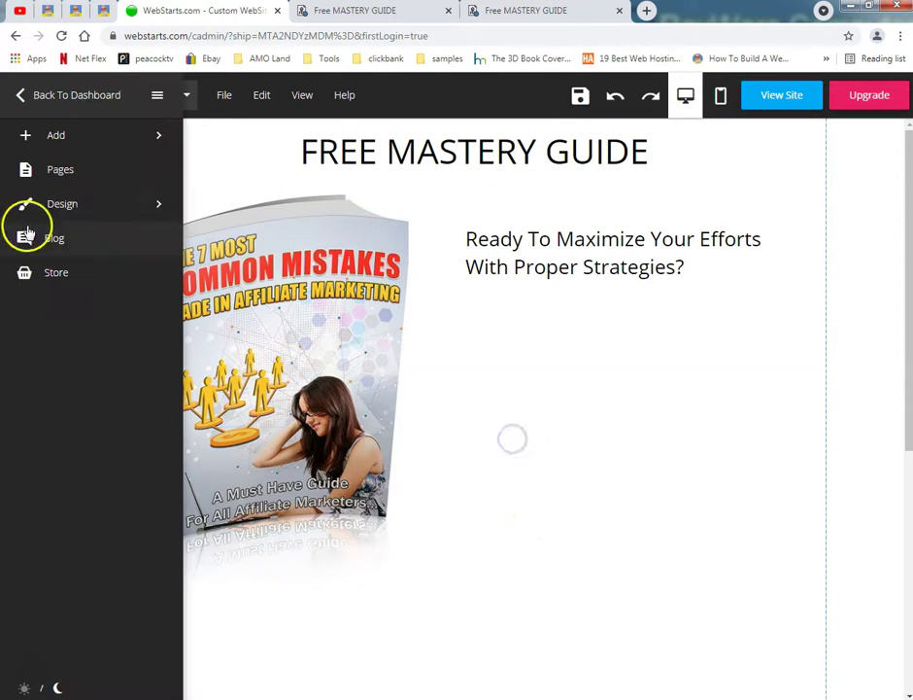
{"action": "left_click", "coordinate": [80, 144]}
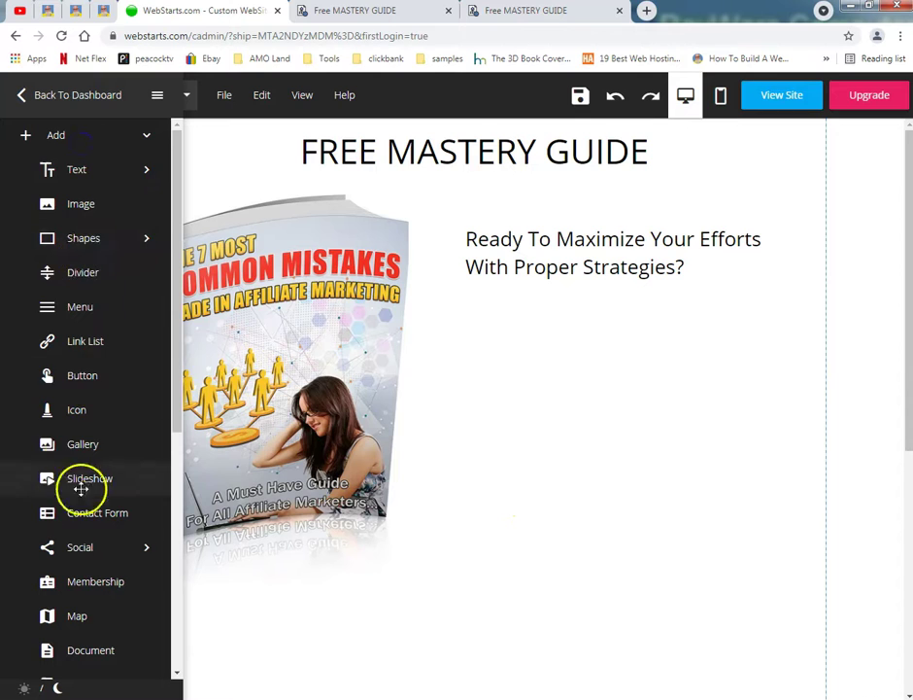
{"action": "scroll", "coordinate": [87, 505], "scroll_direction": "down", "scroll_amount": 1}
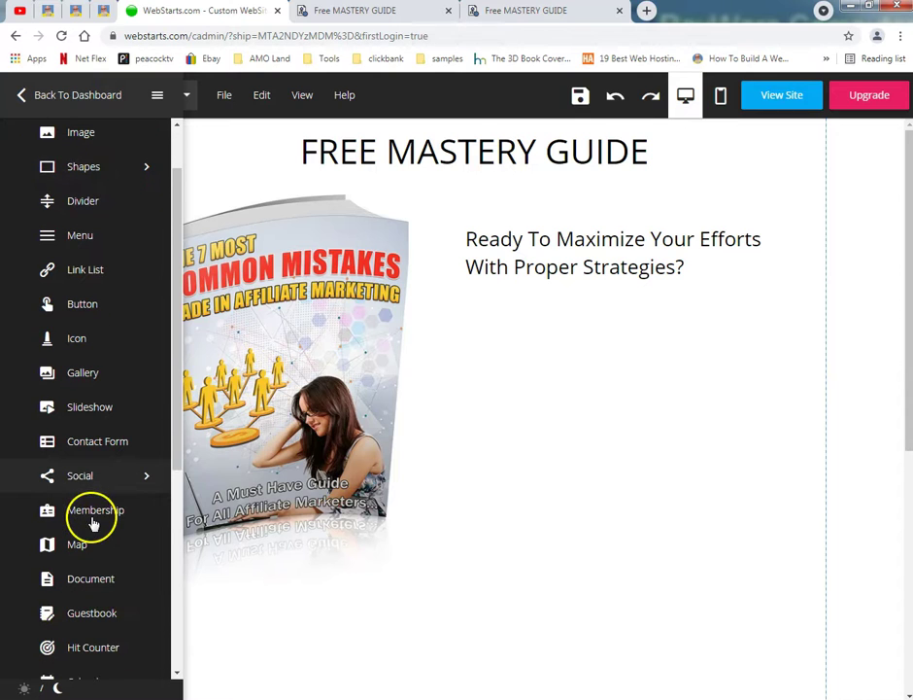
{"action": "left_click", "coordinate": [98, 441]}
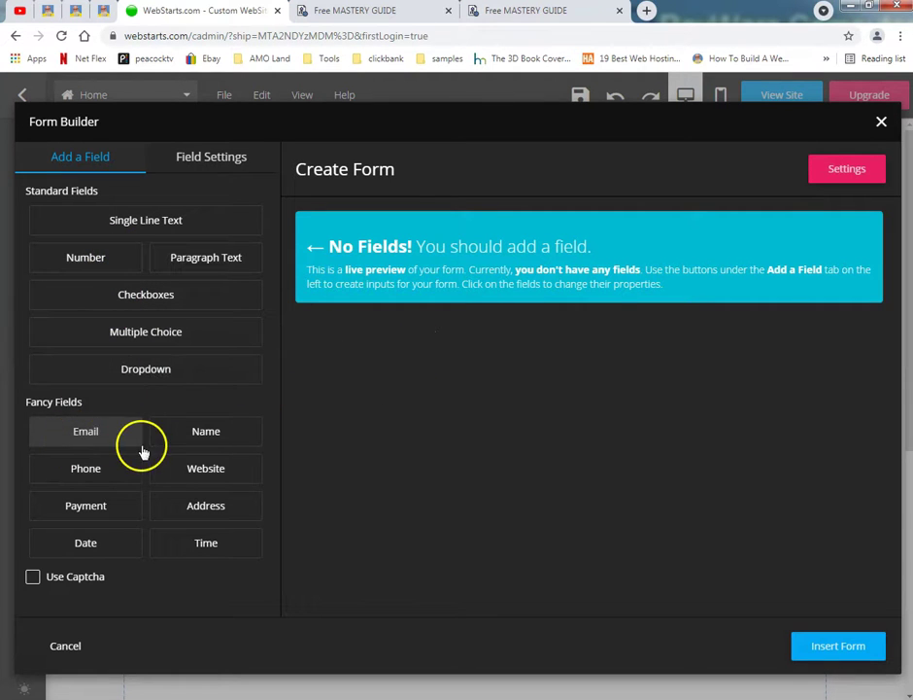
{"action": "left_click", "coordinate": [209, 432]}
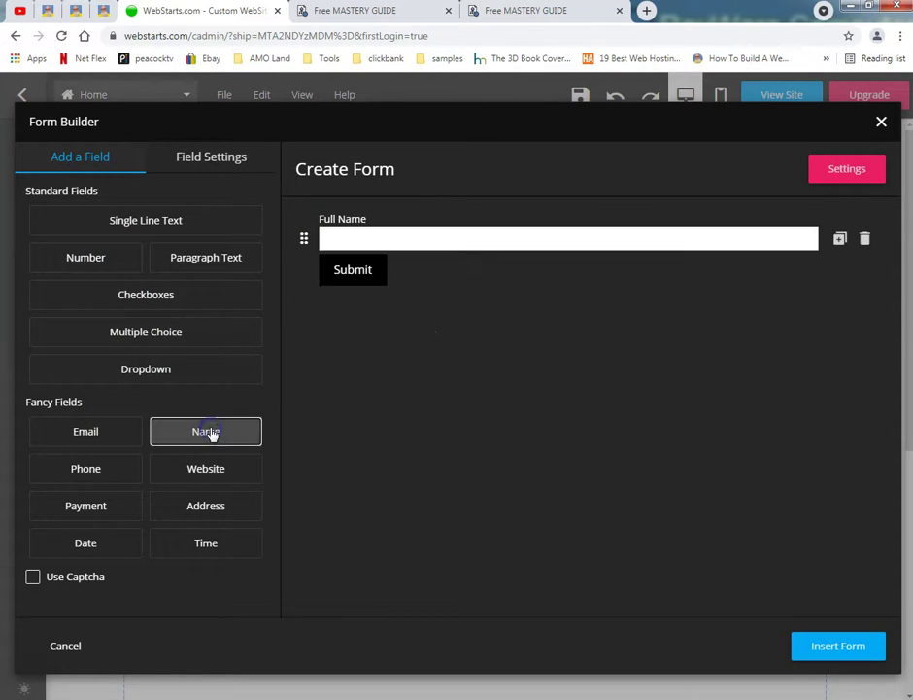
{"action": "left_click", "coordinate": [98, 442]}
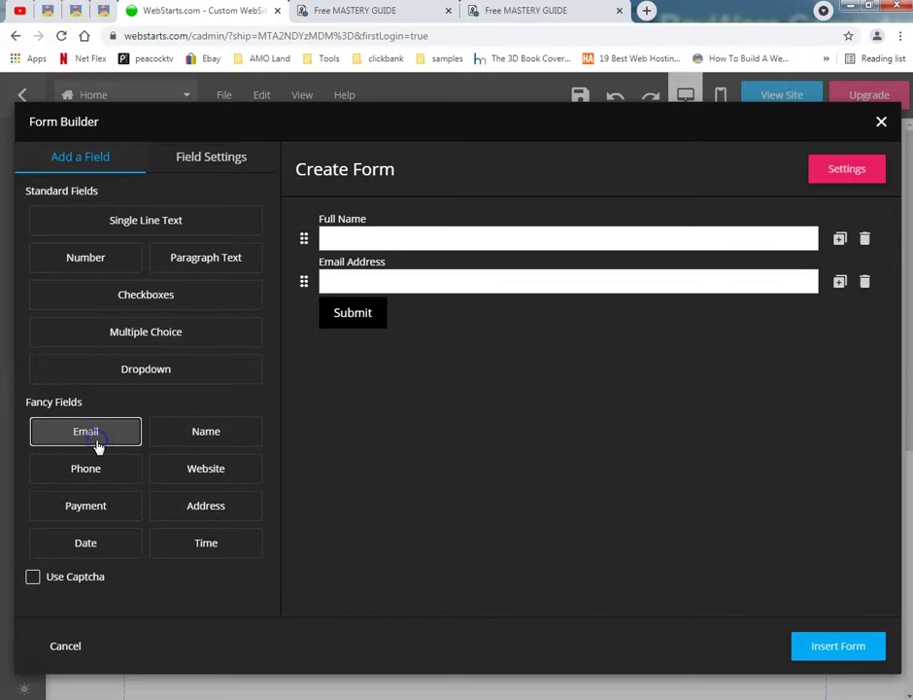
Relabel the form's first field as Name and make both the Name and Email Address fields required.
{"action": "left_click", "coordinate": [607, 241]}
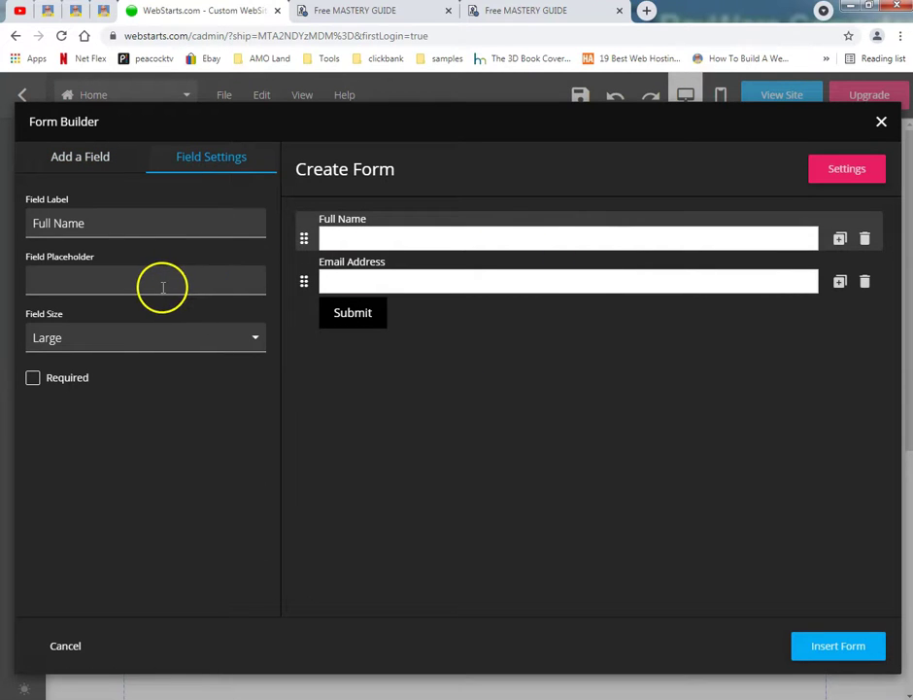
{"action": "triple_click", "coordinate": [86, 223]}
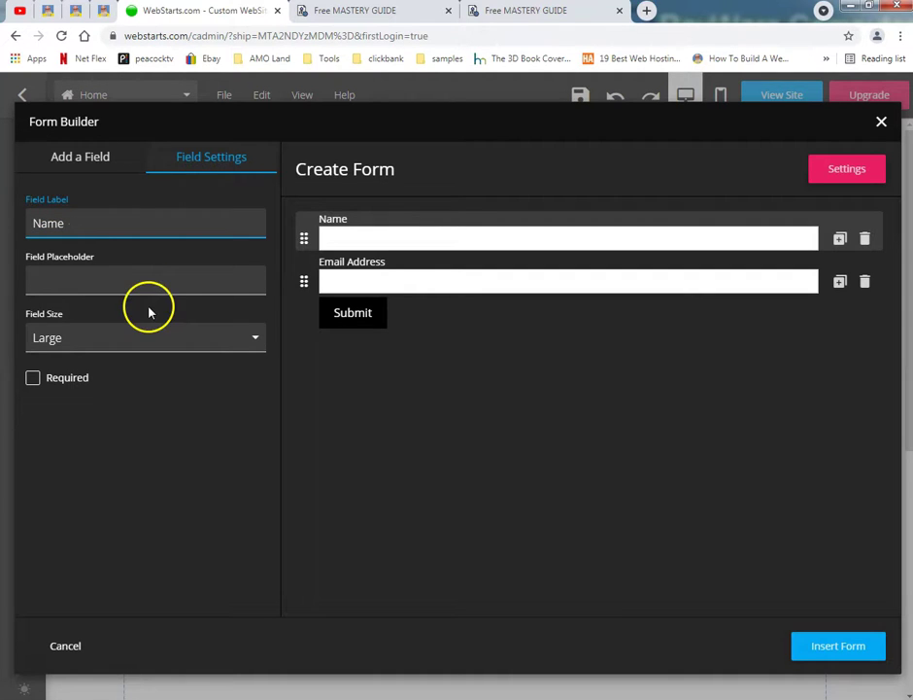
{"action": "left_click", "coordinate": [153, 289]}
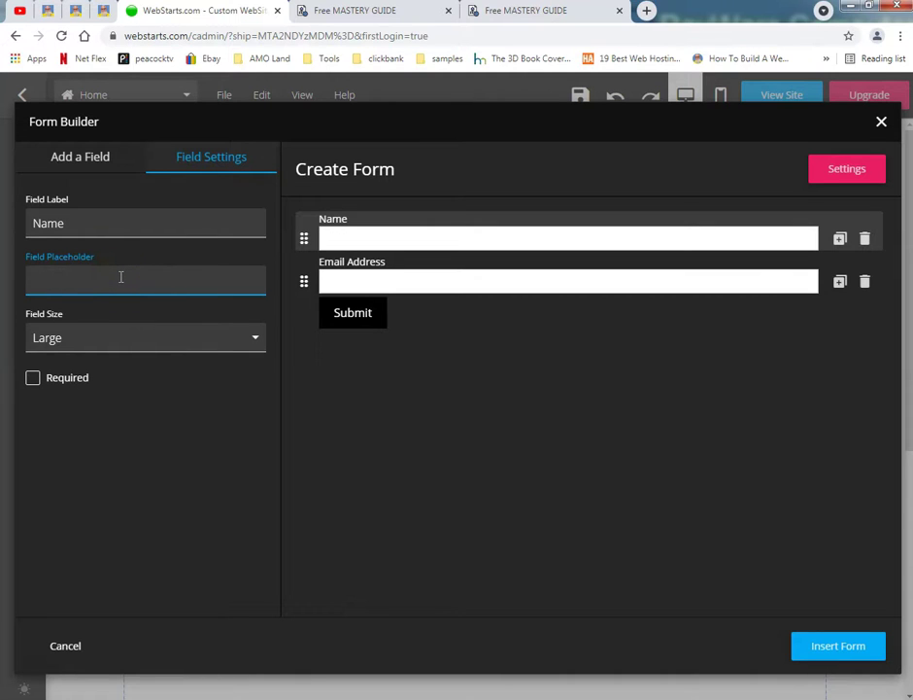
{"action": "left_click", "coordinate": [34, 381]}
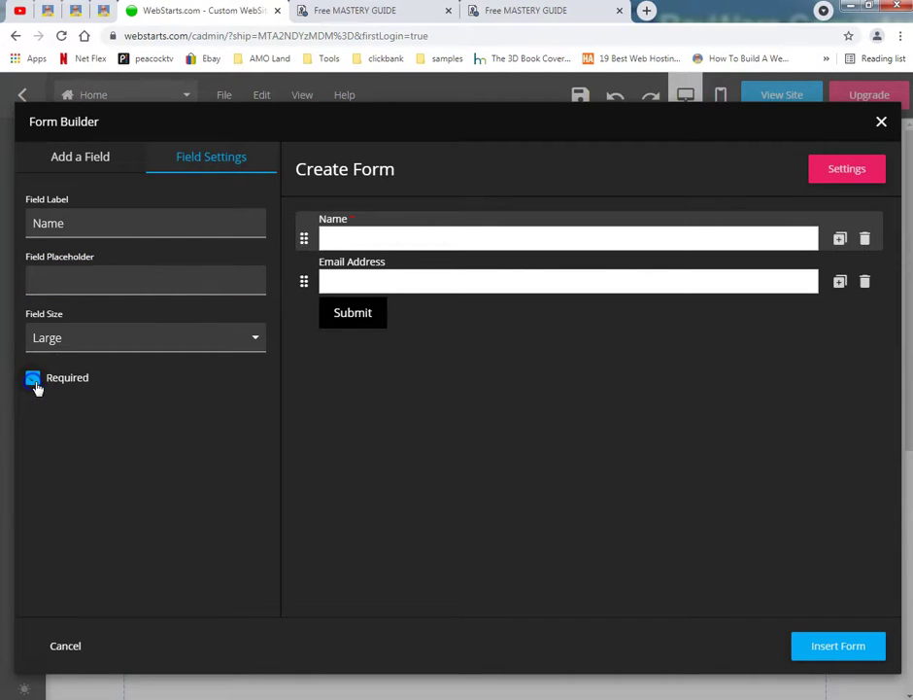
{"action": "left_click", "coordinate": [438, 283]}
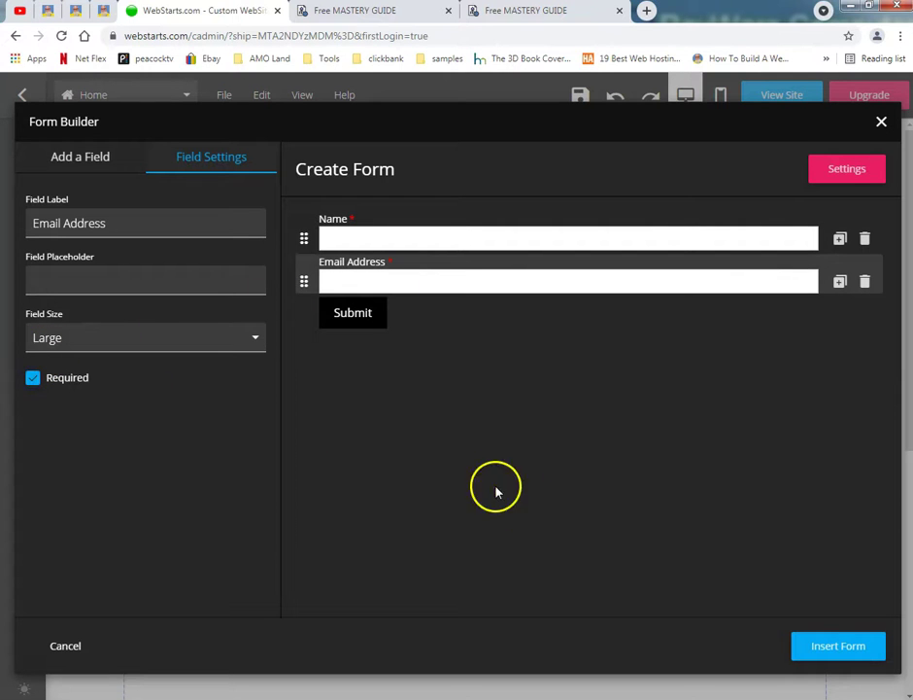
Insert the form into the page, narrow it and place it right of the book cover beneath the subheading.
{"action": "left_click", "coordinate": [813, 647]}
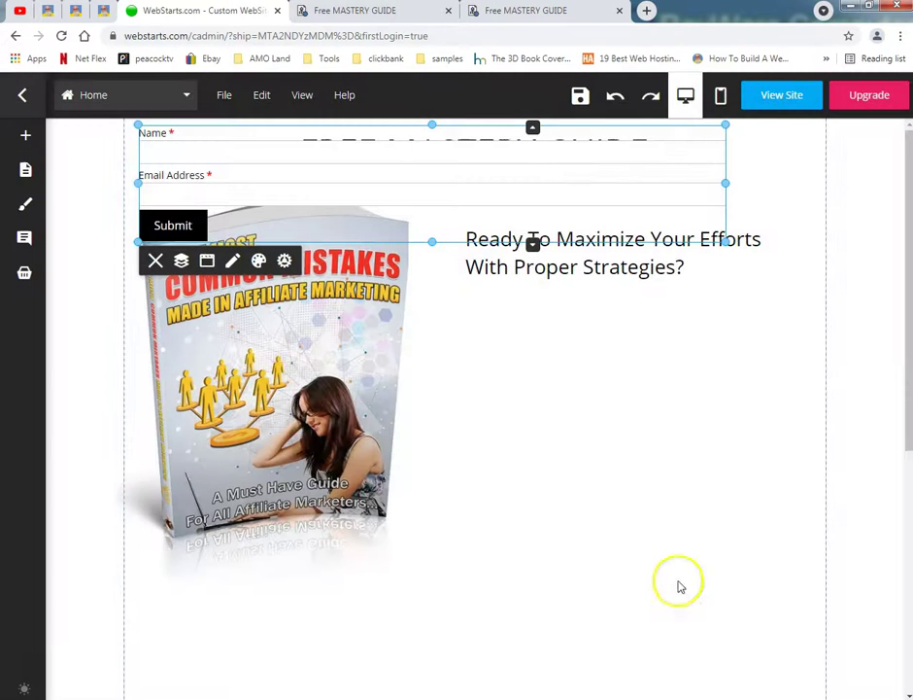
{"action": "left_click_drag", "start_coordinate": [347, 188], "coordinate": [466, 481]}
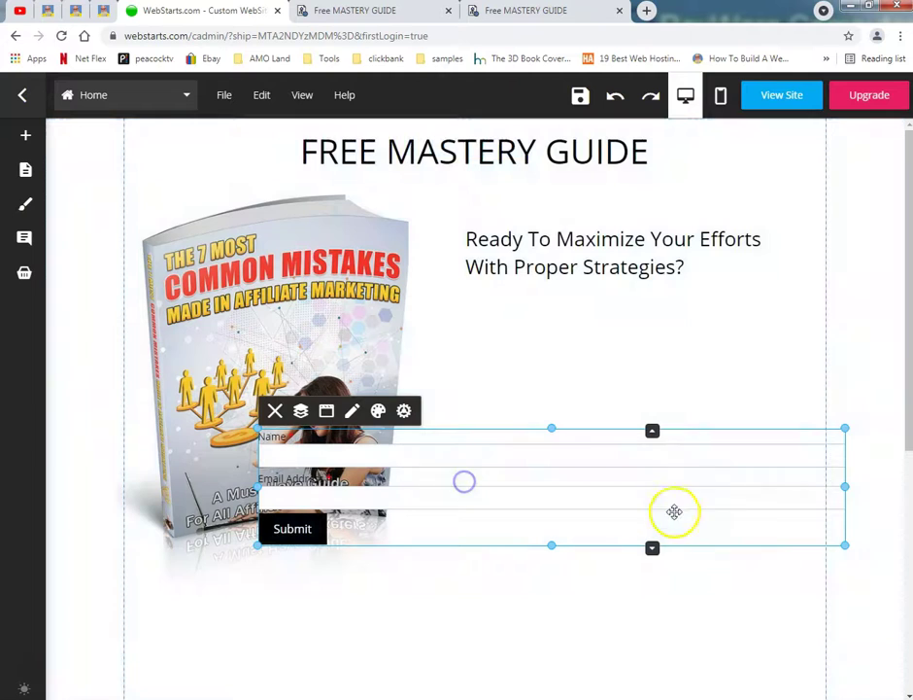
{"action": "left_click_drag", "start_coordinate": [846, 488], "coordinate": [536, 477]}
{"action": "left_click_drag", "start_coordinate": [454, 465], "coordinate": [622, 390]}
Add a box shape behind the form, extend it below the Submit button and center the form inside it.
{"action": "left_click", "coordinate": [46, 137]}
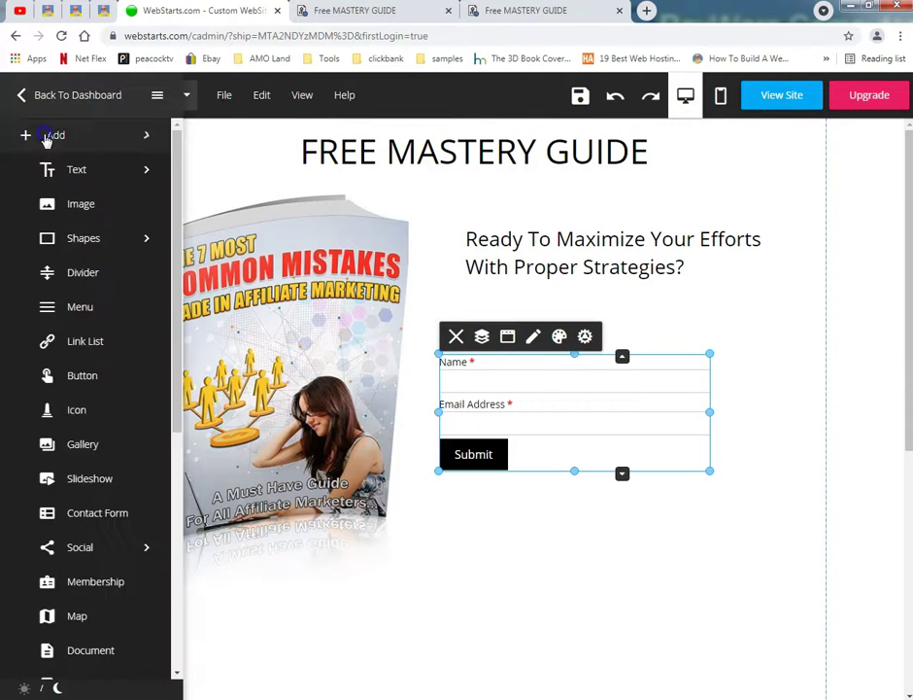
{"action": "left_click", "coordinate": [83, 242]}
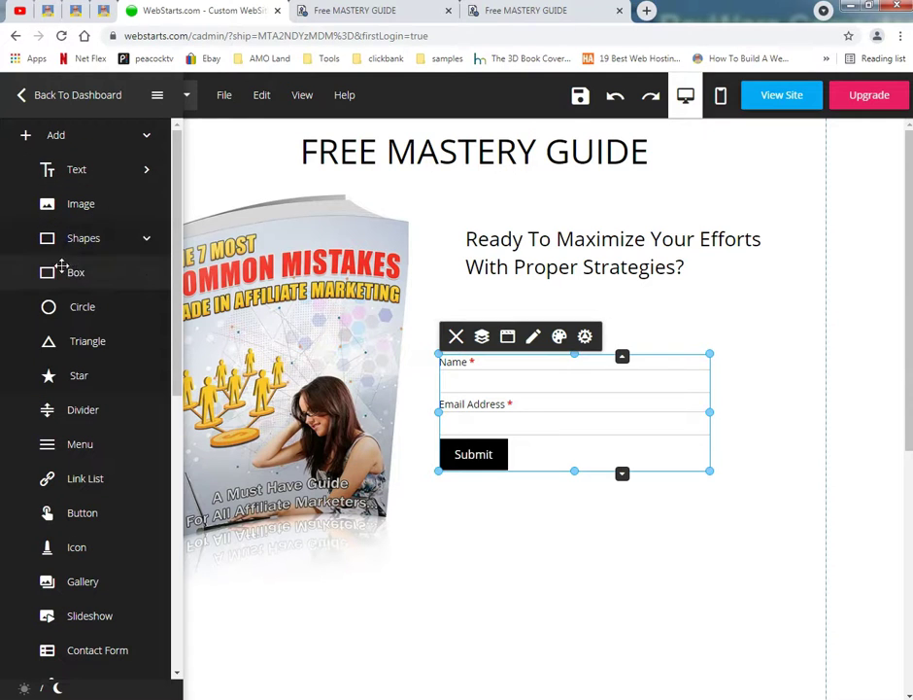
{"action": "left_click", "coordinate": [60, 272]}
{"action": "left_click_drag", "start_coordinate": [200, 186], "coordinate": [761, 405]}
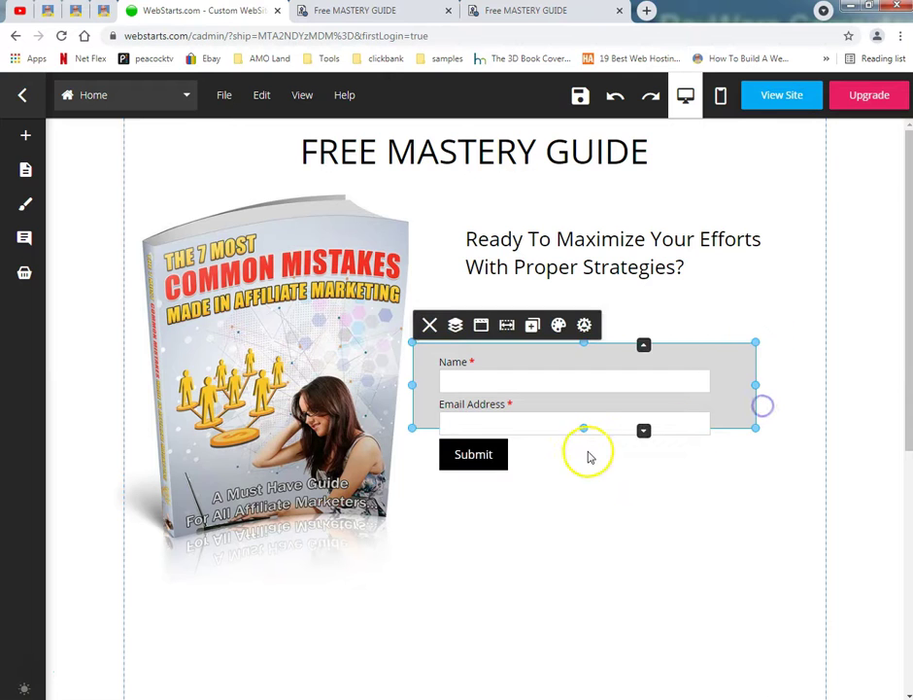
{"action": "left_click_drag", "start_coordinate": [585, 428], "coordinate": [571, 500]}
{"action": "left_click", "coordinate": [579, 403]}
{"action": "left_click_drag", "start_coordinate": [579, 403], "coordinate": [588, 414]}
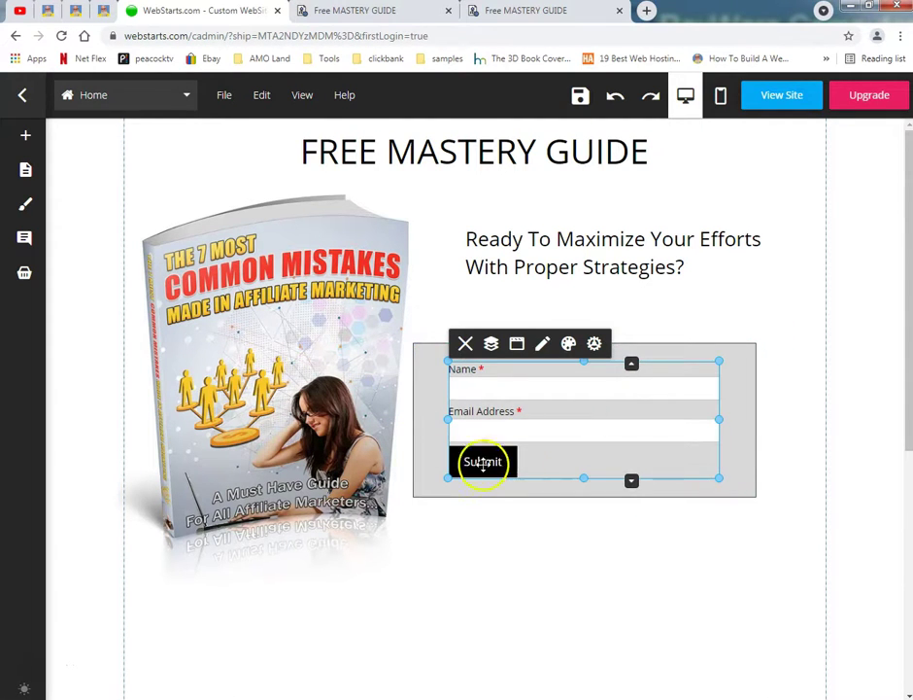
Apply the third preset style, white with a white border, to the box behind the form.
{"action": "left_click", "coordinate": [431, 476]}
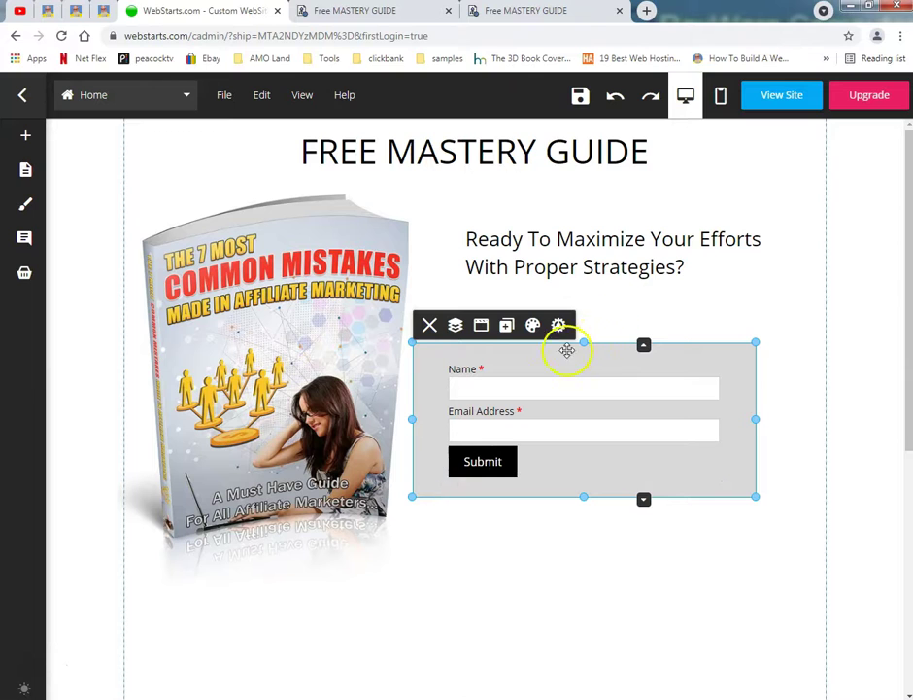
{"action": "left_click", "coordinate": [561, 327]}
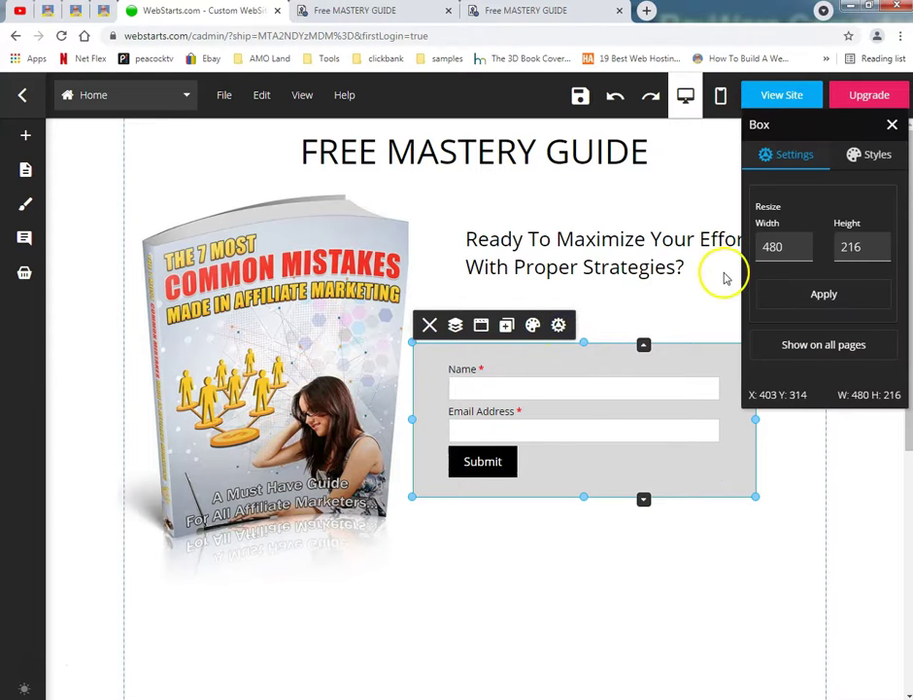
{"action": "left_click", "coordinate": [874, 158]}
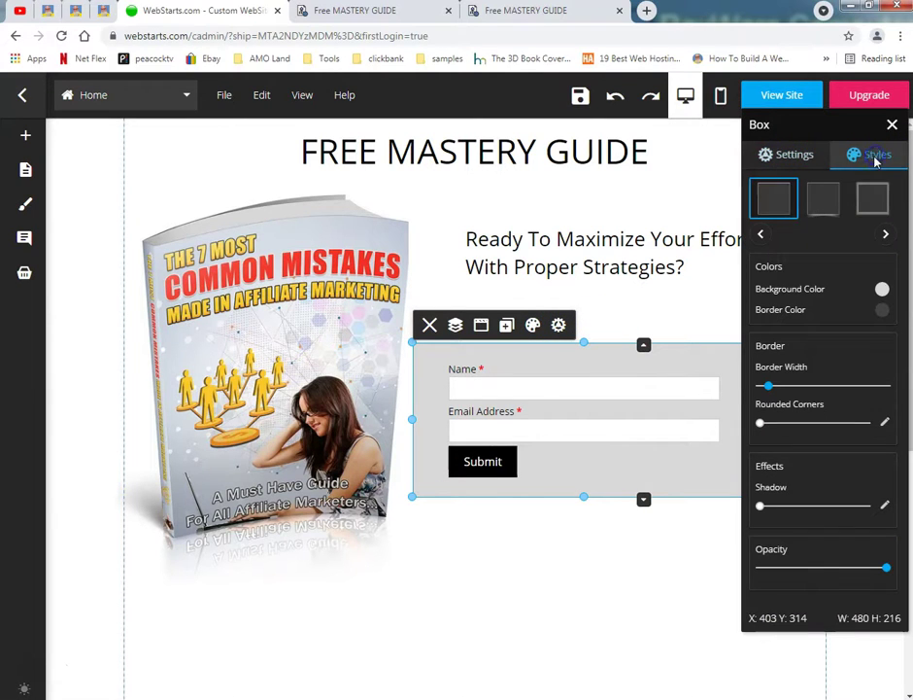
{"action": "left_click", "coordinate": [866, 201]}
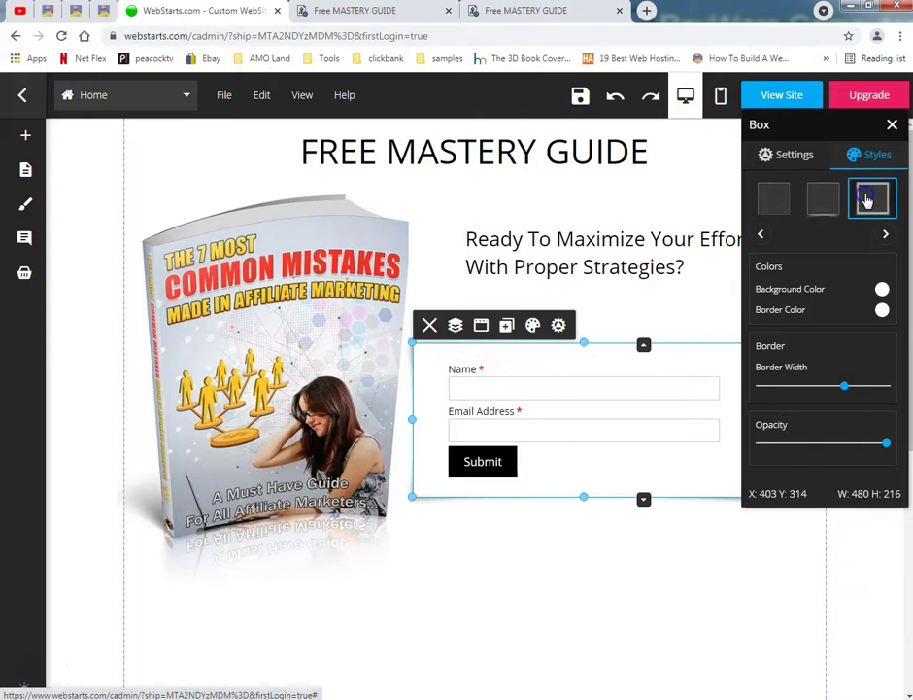
{"action": "left_click", "coordinate": [550, 532]}
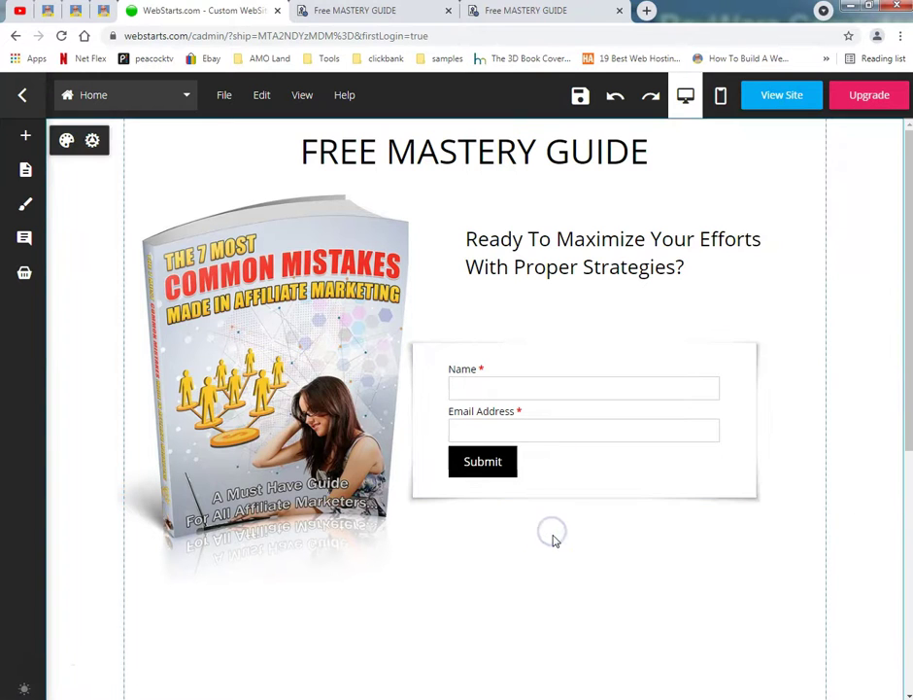
Shift the form and its box together slightly to the right, away from the book cover.
{"action": "mouse_move", "coordinate": [573, 423]}
{"action": "left_mouse_down"}
{"action": "mouse_move", "coordinate": [594, 422]}
{"action": "mouse_move", "coordinate": [574, 420]}
{"action": "left_mouse_up"}
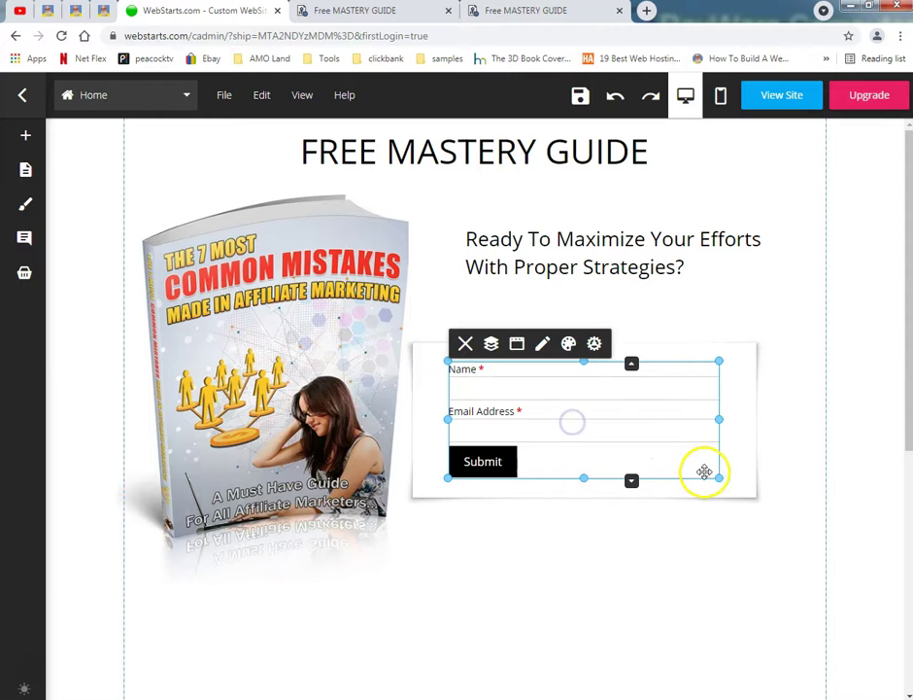
{"action": "left_click", "coordinate": [700, 550]}
{"action": "left_click_drag", "start_coordinate": [734, 499], "coordinate": [763, 491]}
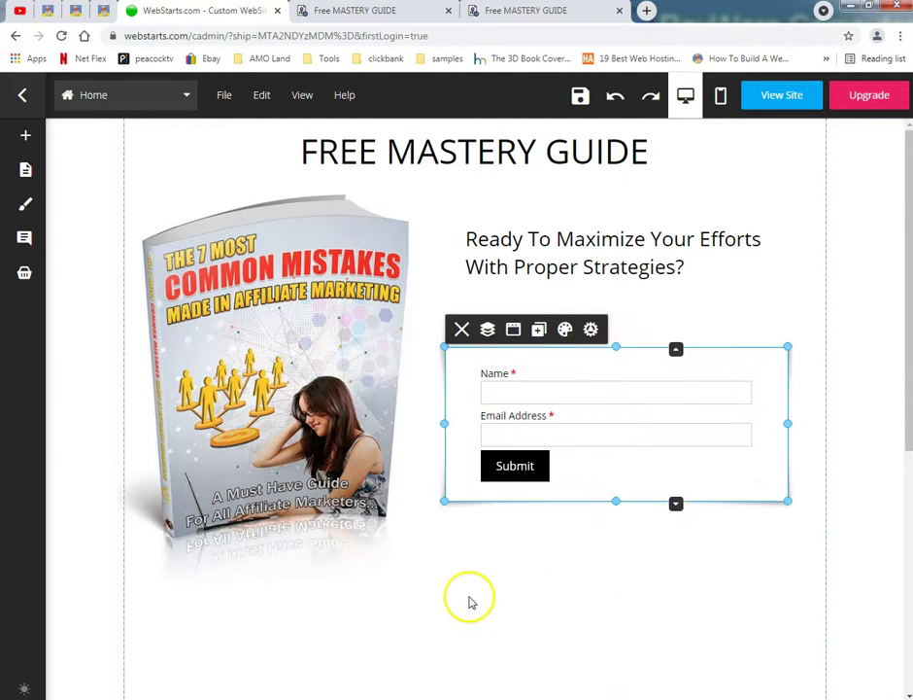
Open the live site and review the finished page from its heading down to the footer.
{"action": "scroll", "coordinate": [475, 557], "scroll_direction": "down", "scroll_amount": 2}
{"action": "scroll", "coordinate": [483, 555], "scroll_direction": "up", "scroll_amount": 2}
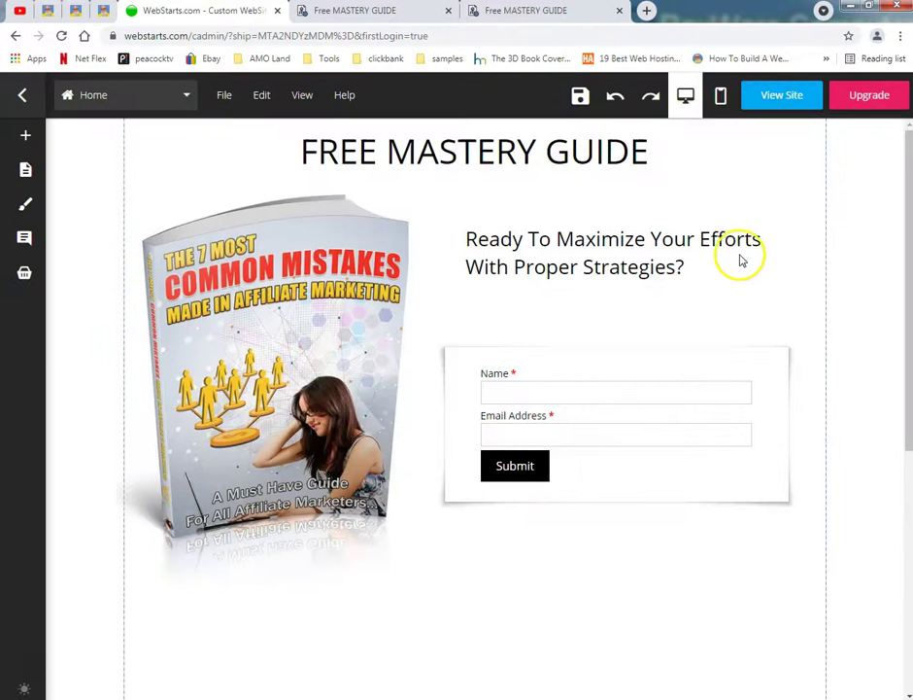
{"action": "left_click", "coordinate": [775, 98]}
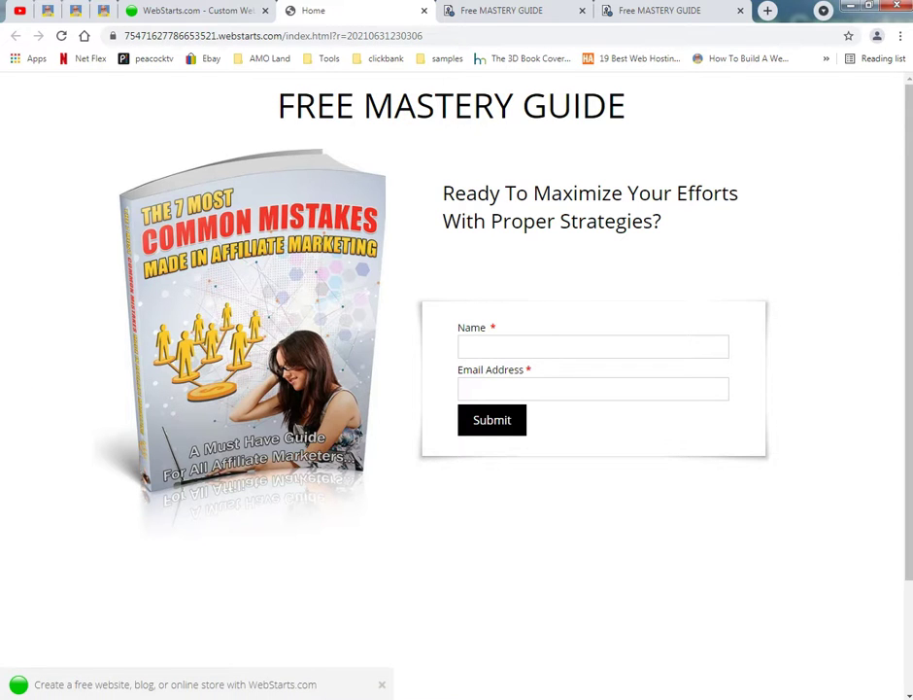
{"action": "scroll", "coordinate": [104, 453], "scroll_direction": "down", "scroll_amount": 3}
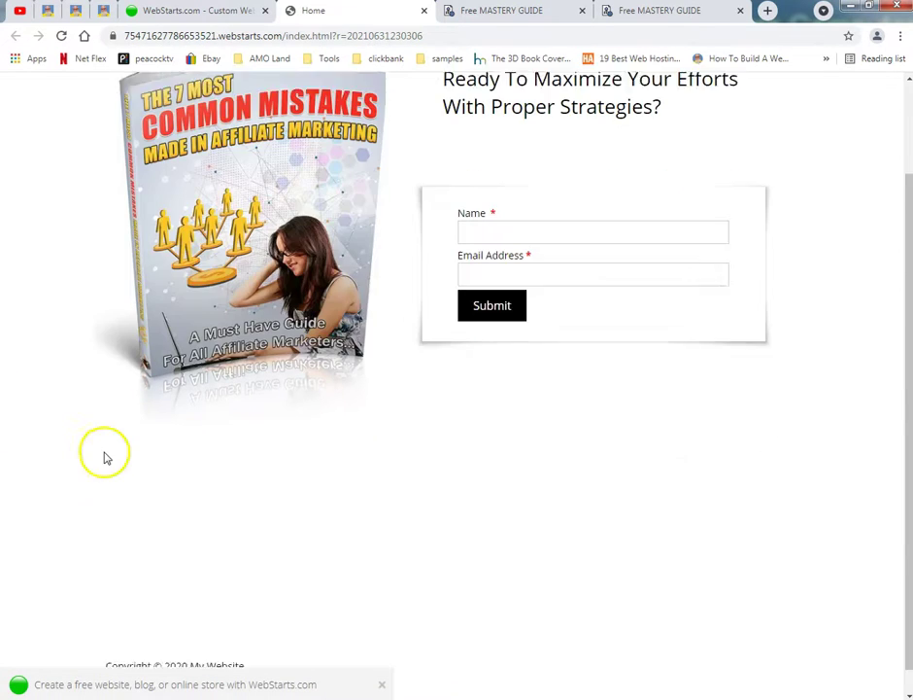
{"action": "scroll", "coordinate": [107, 444], "scroll_direction": "up", "scroll_amount": 3}
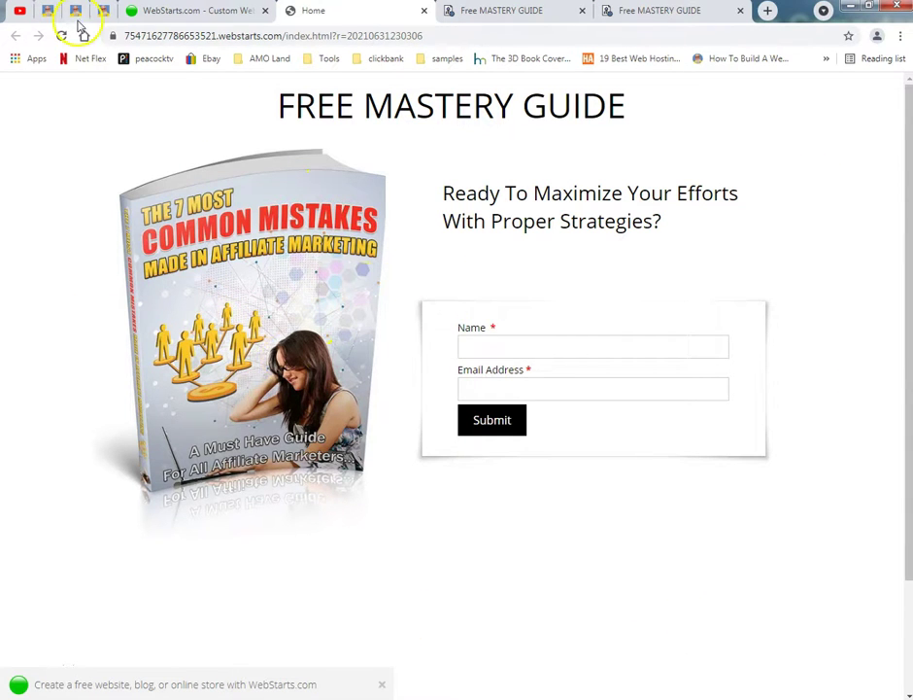
View the rwcweb.com opt-in page and browse the video list of the YouTube channel.
{"action": "left_click", "coordinate": [46, 14]}
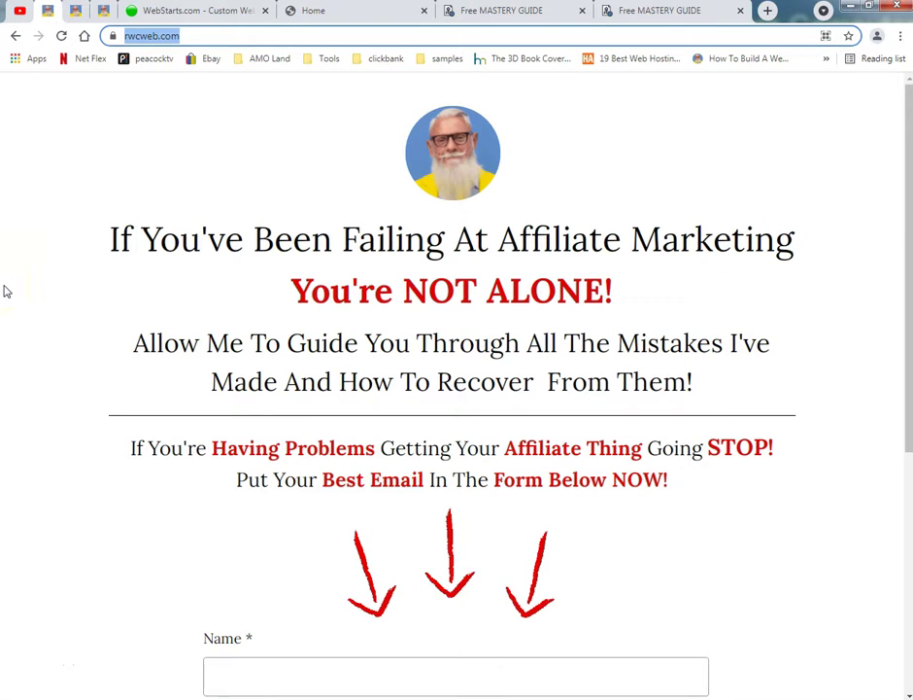
{"action": "left_click", "coordinate": [20, 13]}
{"action": "scroll", "coordinate": [868, 477], "scroll_direction": "up", "scroll_amount": 3}
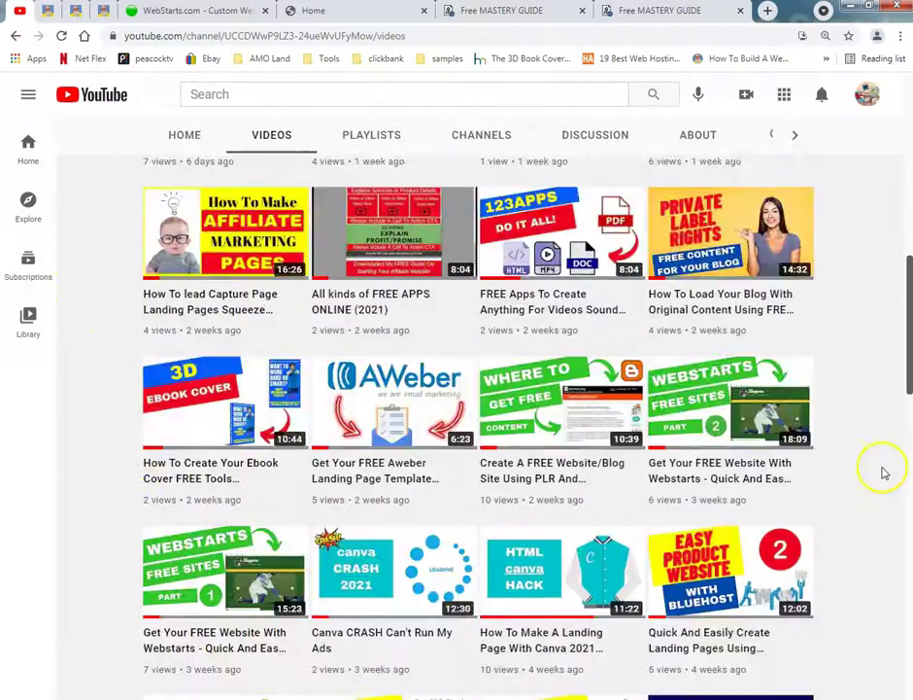